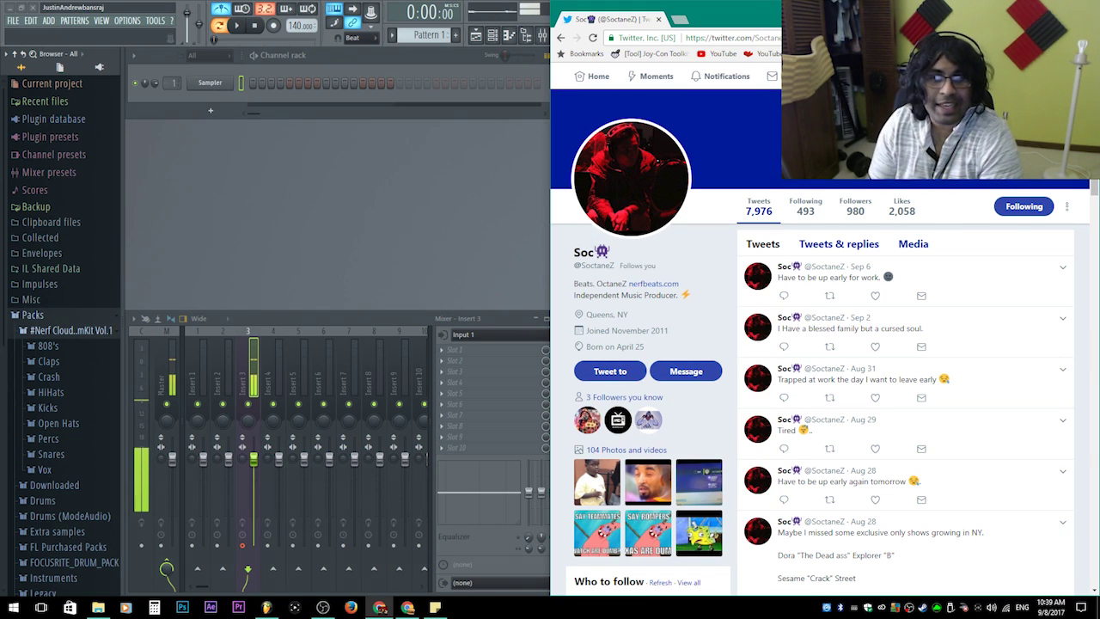
- Switch away from the Twitter browser window so FL Studio fills the screen
key("alt+Tab")
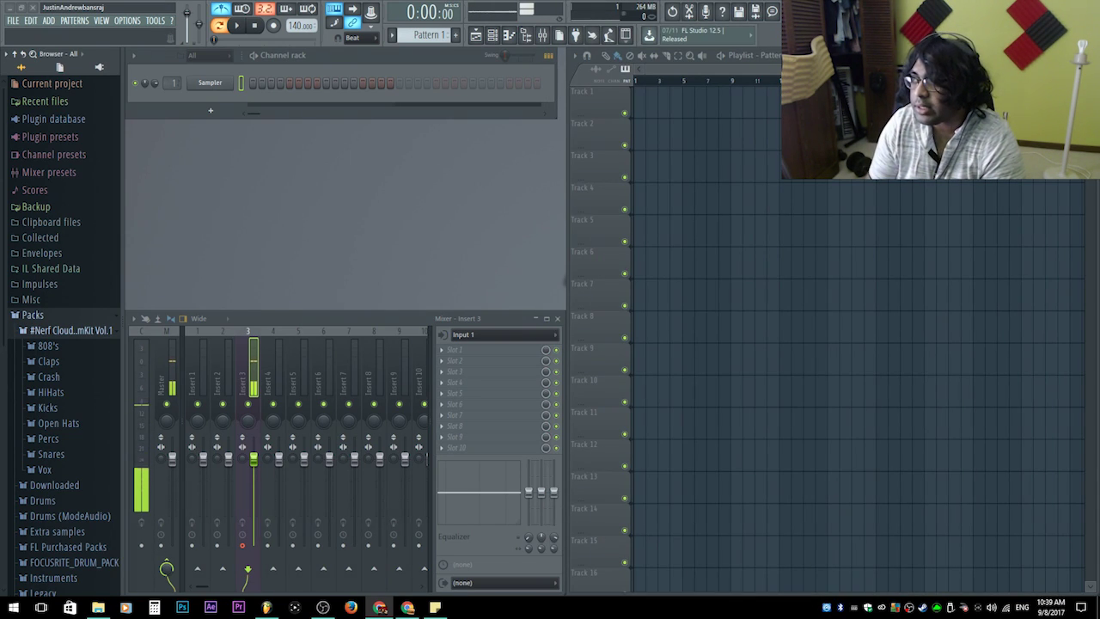
- Preview the kit's BrentBo 808_2, BrentBo 808_3, Carti, Dark and Icytwat 808 samples
left_click(52, 332)
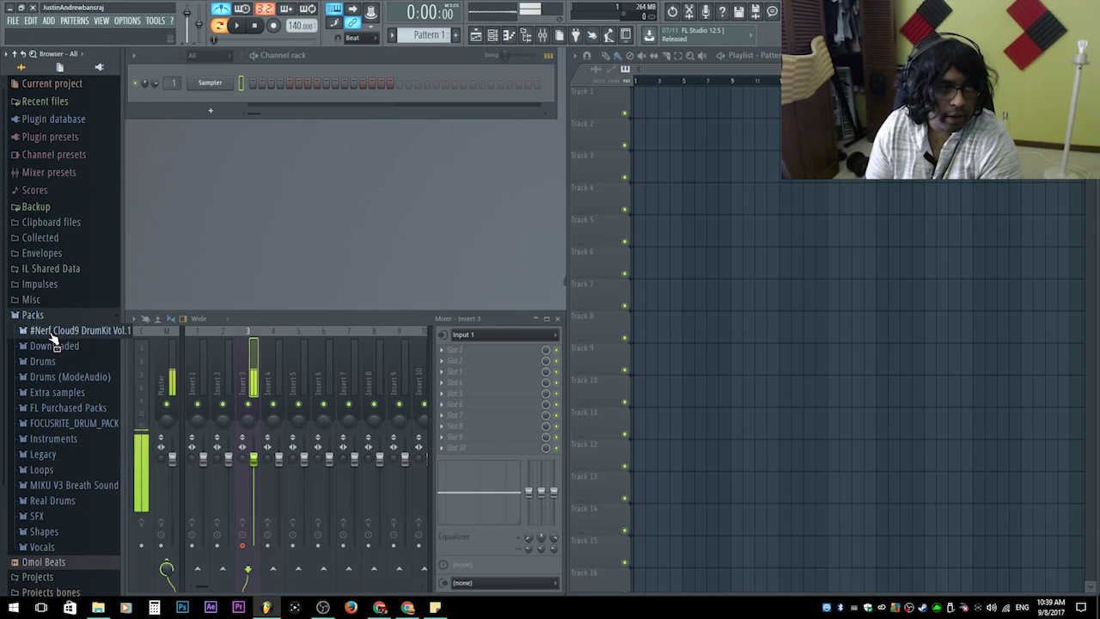
left_click(94, 332)
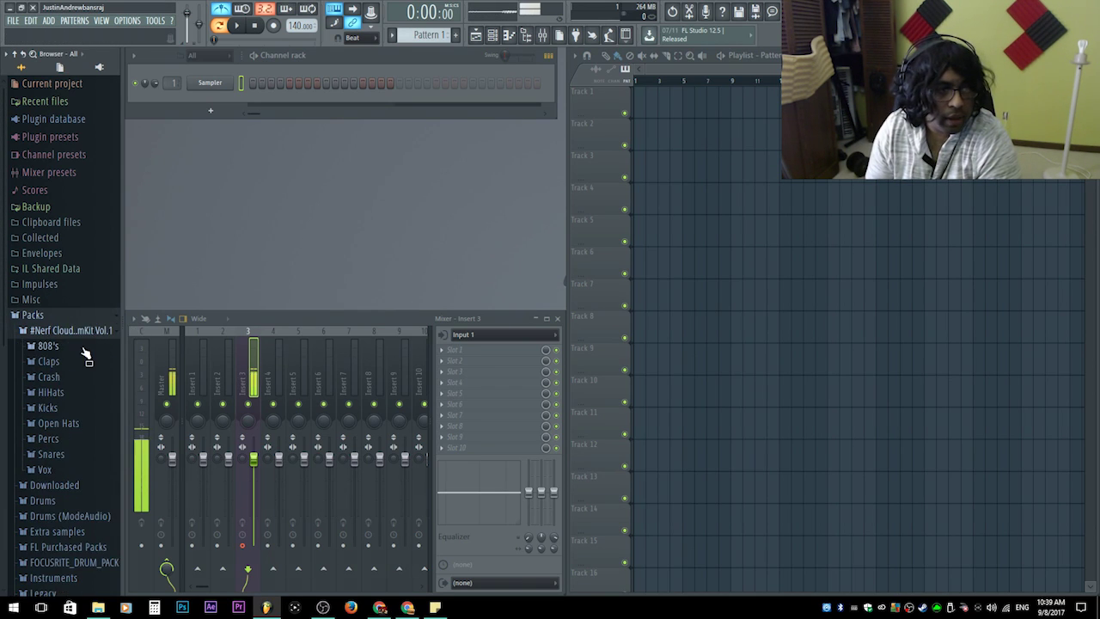
left_click(84, 346)
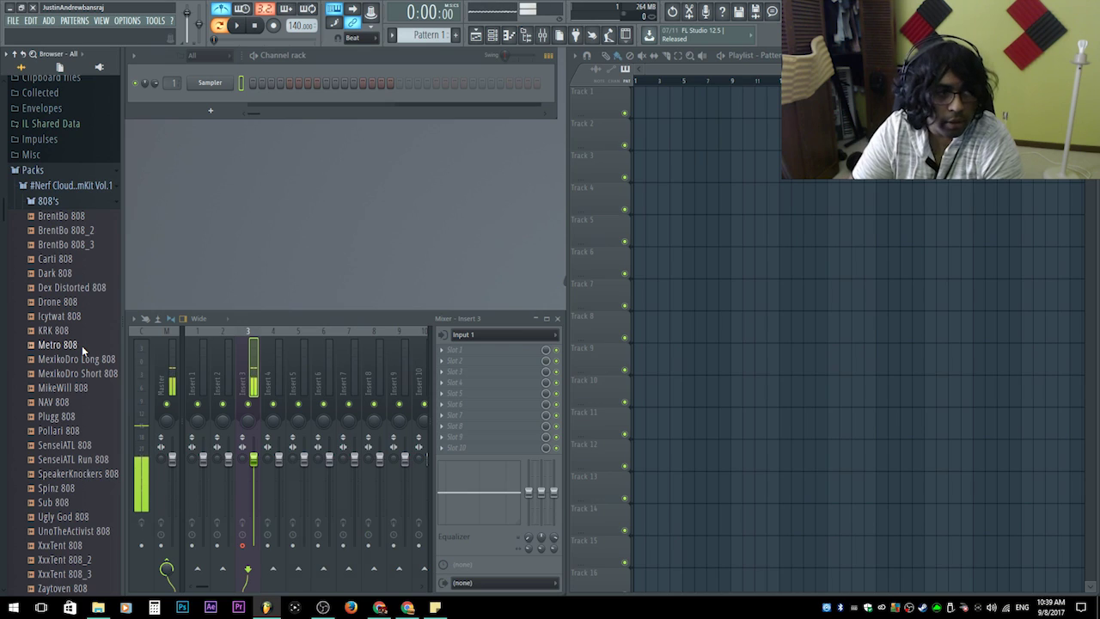
key("Down")
key("Down")
key("Down")
key("Down")
key("Up")
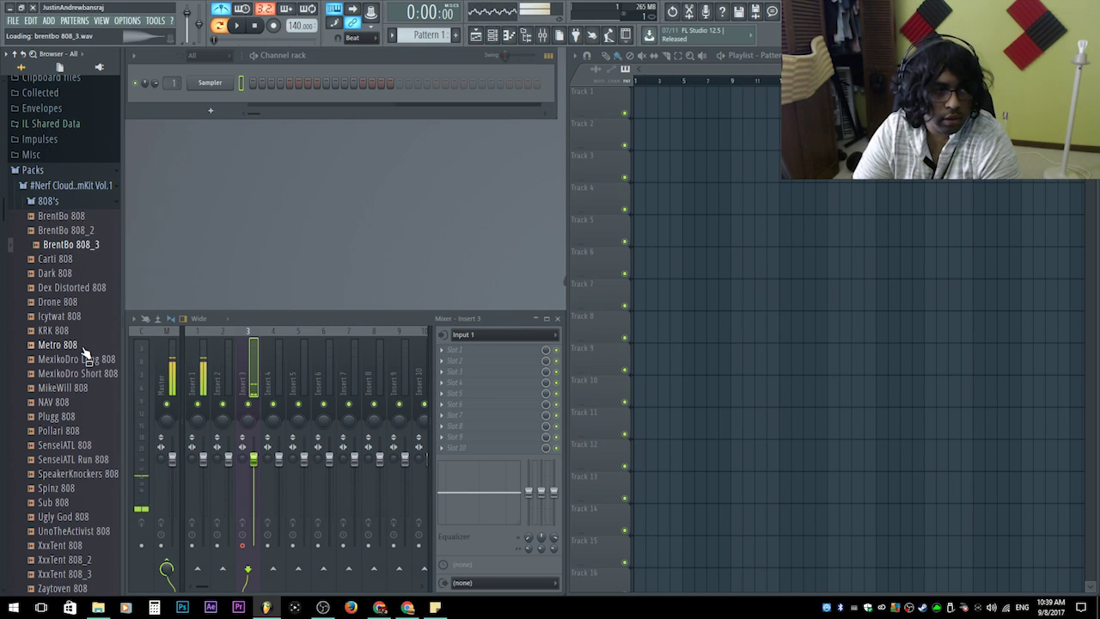
key("Down")
key("Down")
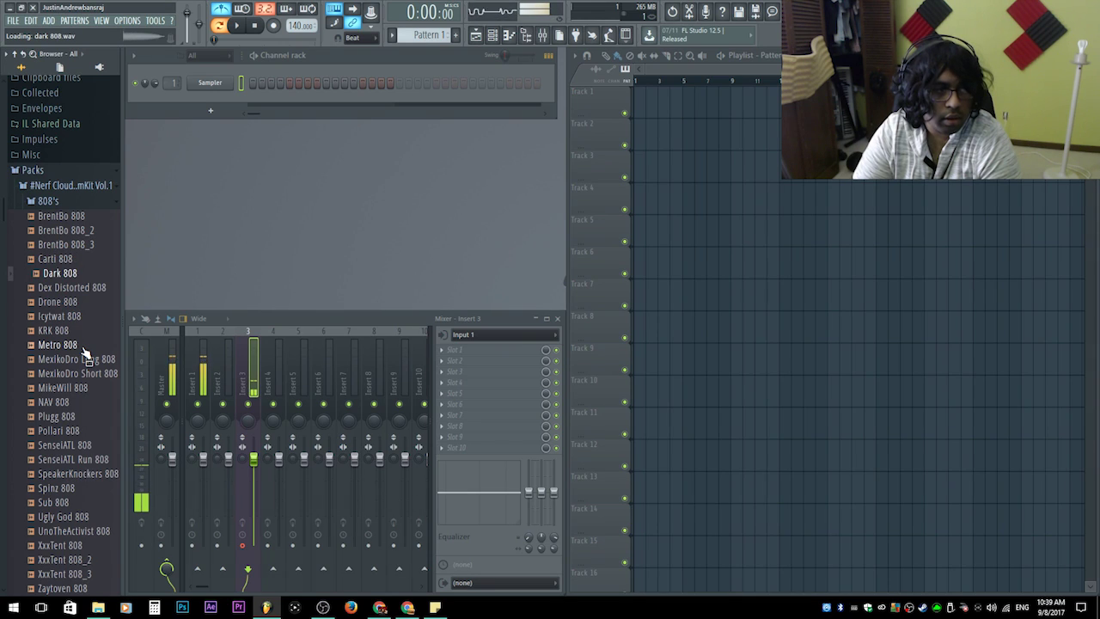
key("Down")
key("Down")
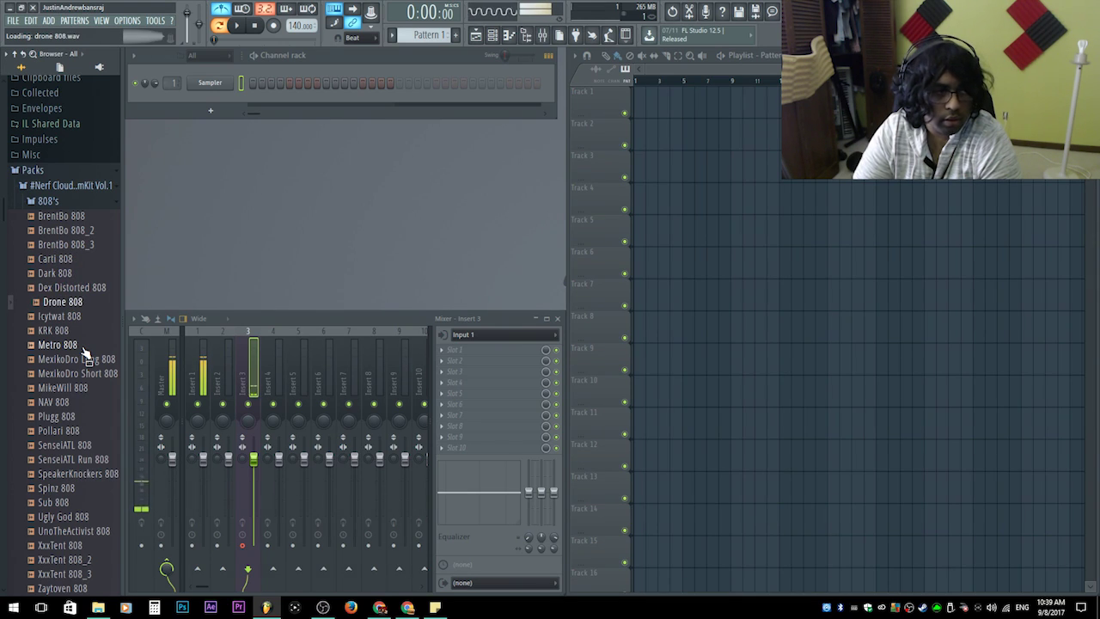
key("Down")
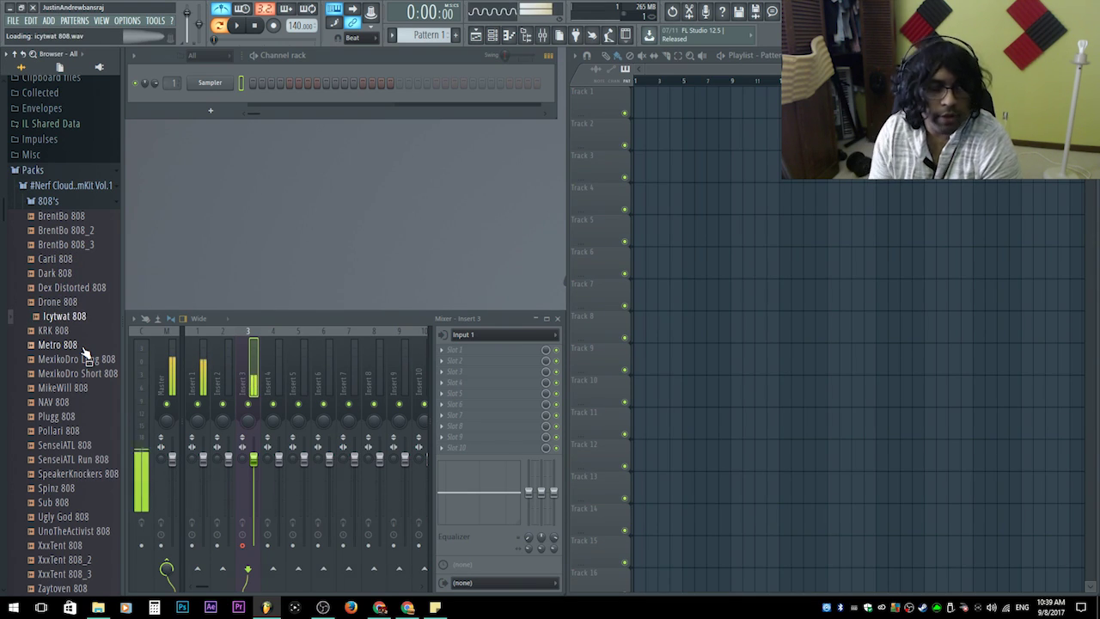
left_click(73, 201)
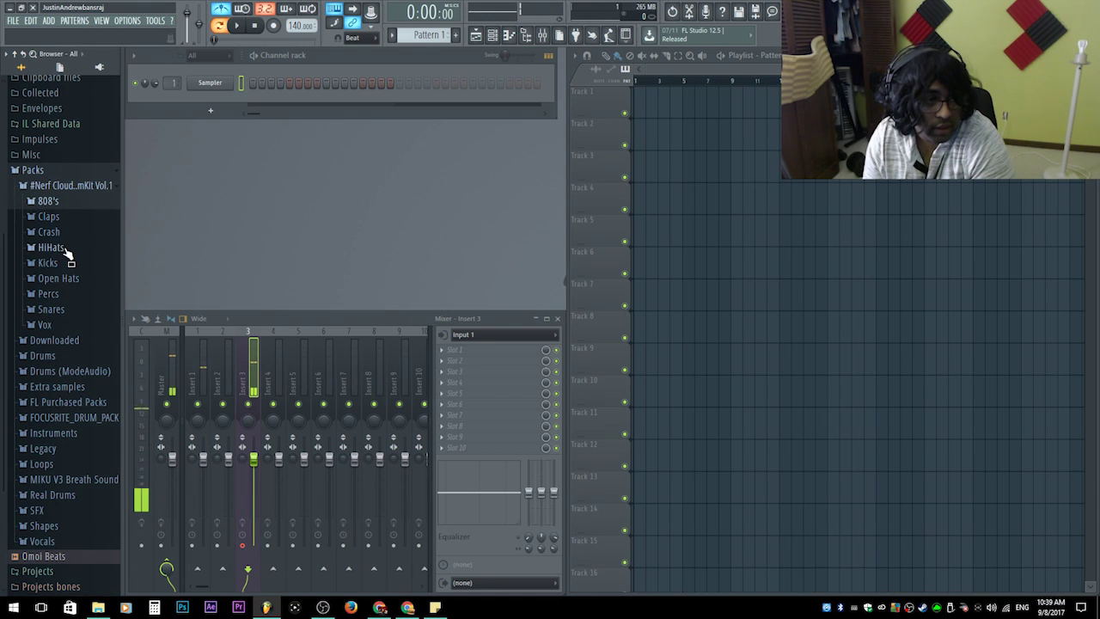
- Preview the Lil Pump, Drippy, Ethereal, UglyGod, Pierre, MexikoDro and NAV hi-hats
left_click(67, 250)
left_click(81, 346)
left_click(82, 292)
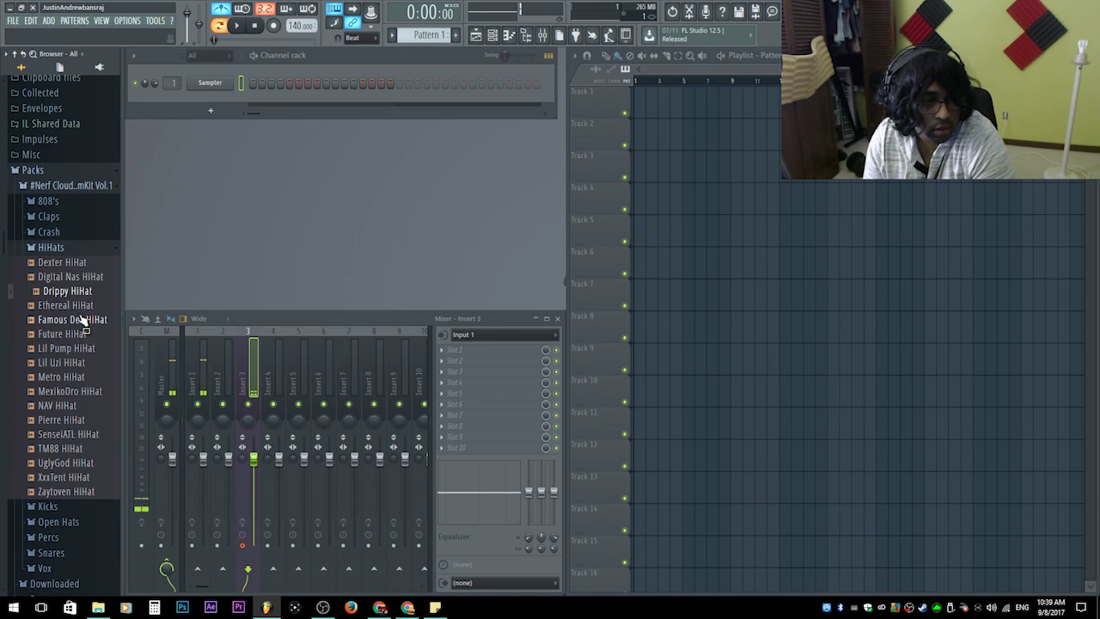
left_click(82, 311)
left_click(78, 462)
left_click(78, 420)
left_click(82, 391)
left_click(77, 405)
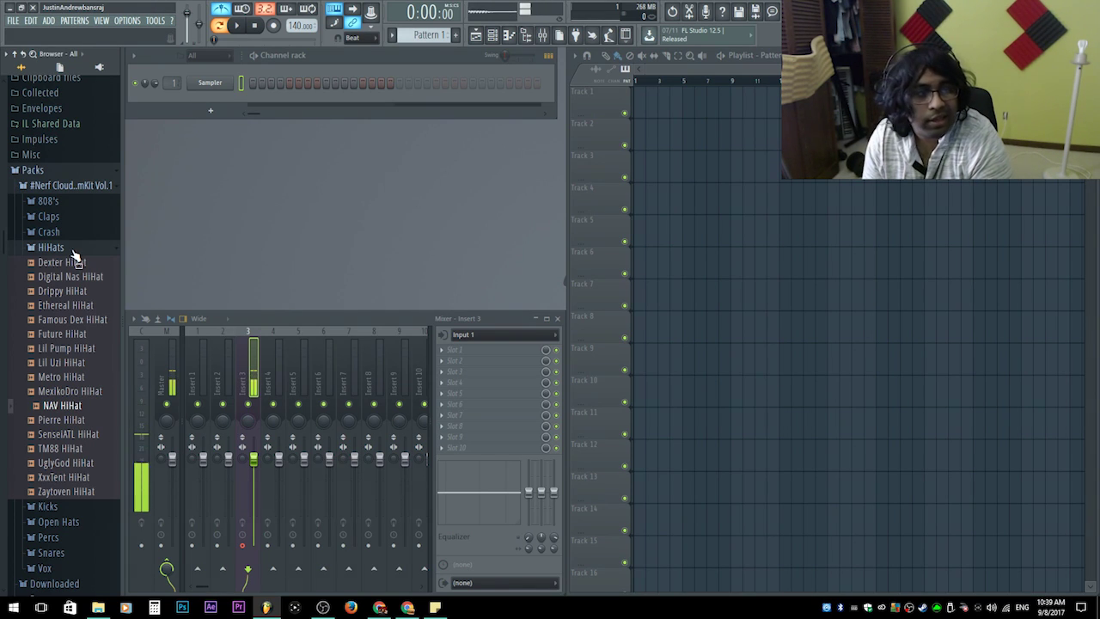
left_click(67, 249)
- Preview the kicks, including Lil Uzi Kick, browse Open Hats and Snares, then collapse the kit
left_click(52, 263)
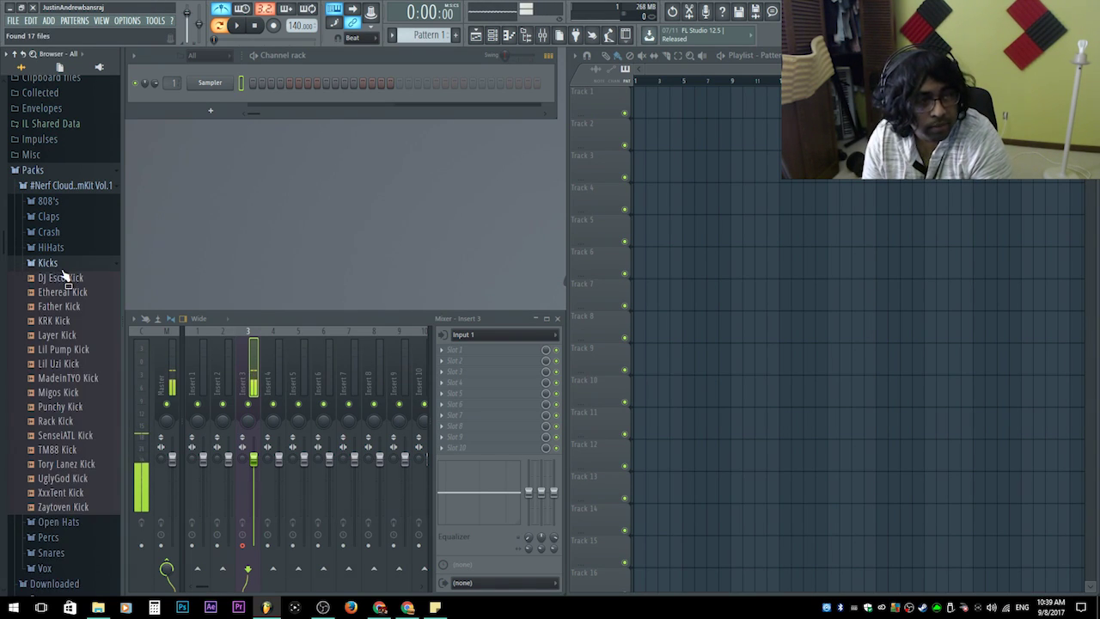
left_click(86, 407)
left_click(81, 364)
left_click(86, 365)
left_click(90, 367)
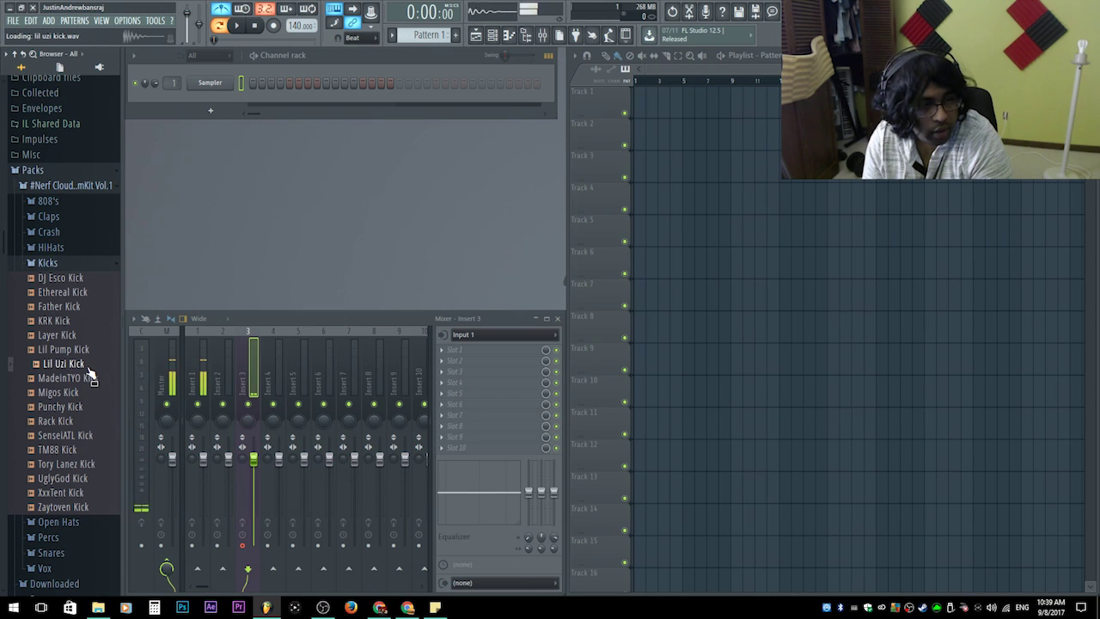
left_click(49, 263)
left_click(94, 280)
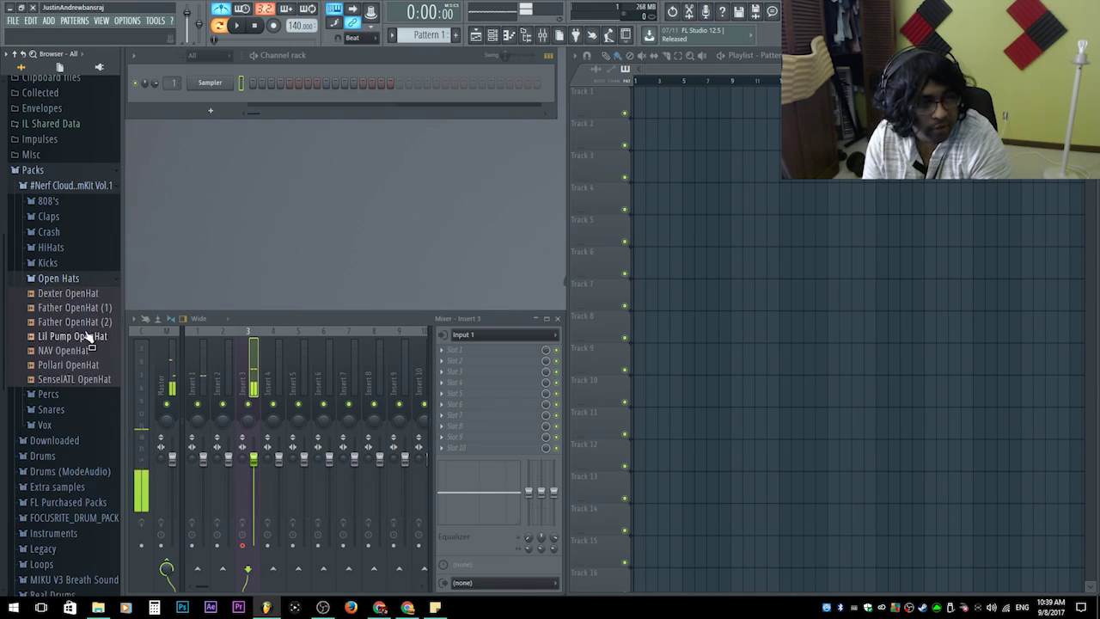
left_click(83, 280)
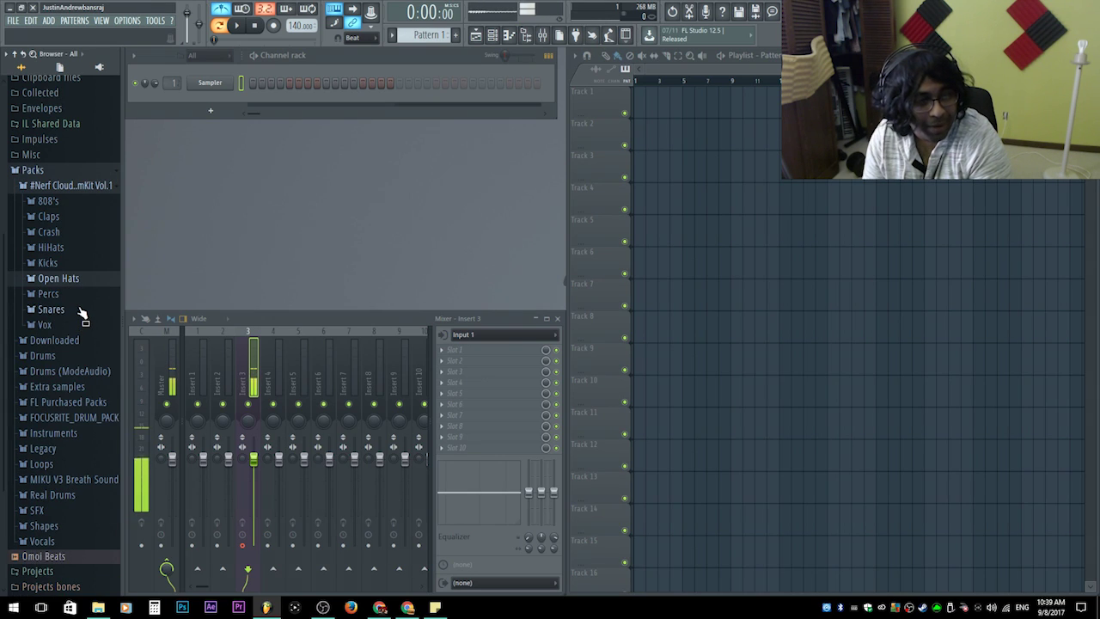
left_click(79, 312)
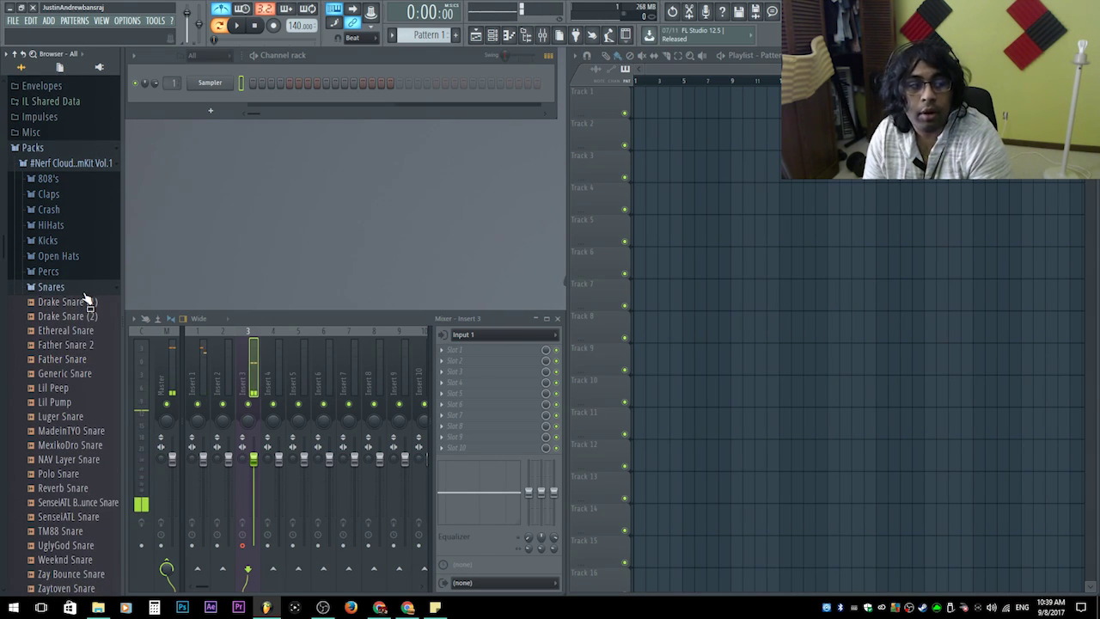
left_click(70, 163)
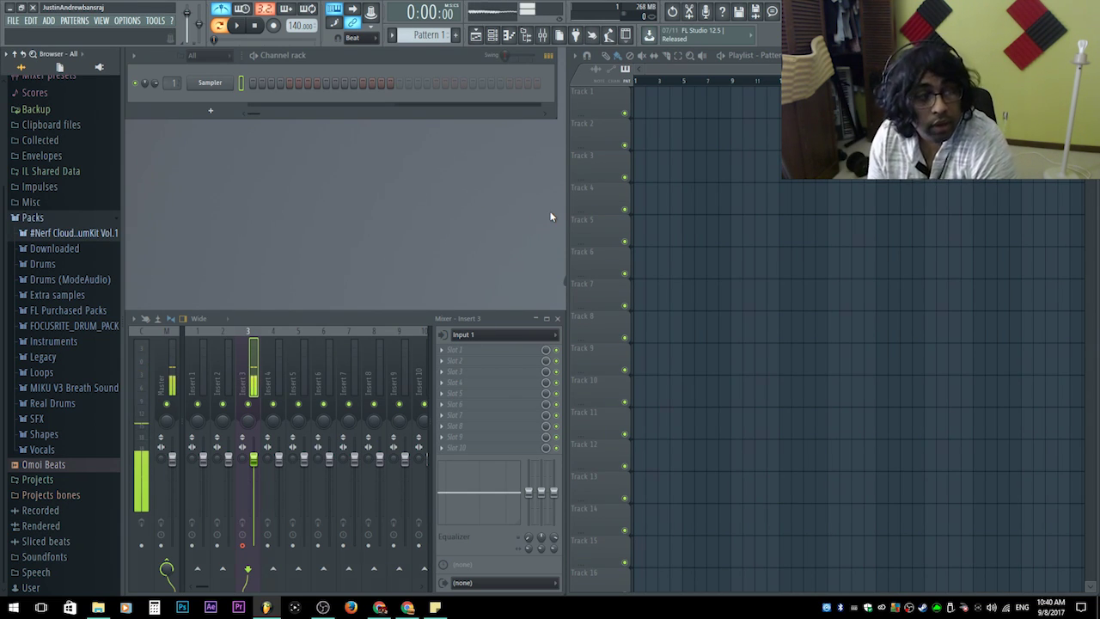
- Search AudioBlocks for the 'dash 808 bass 060 e' suggestion
left_click(379, 607)
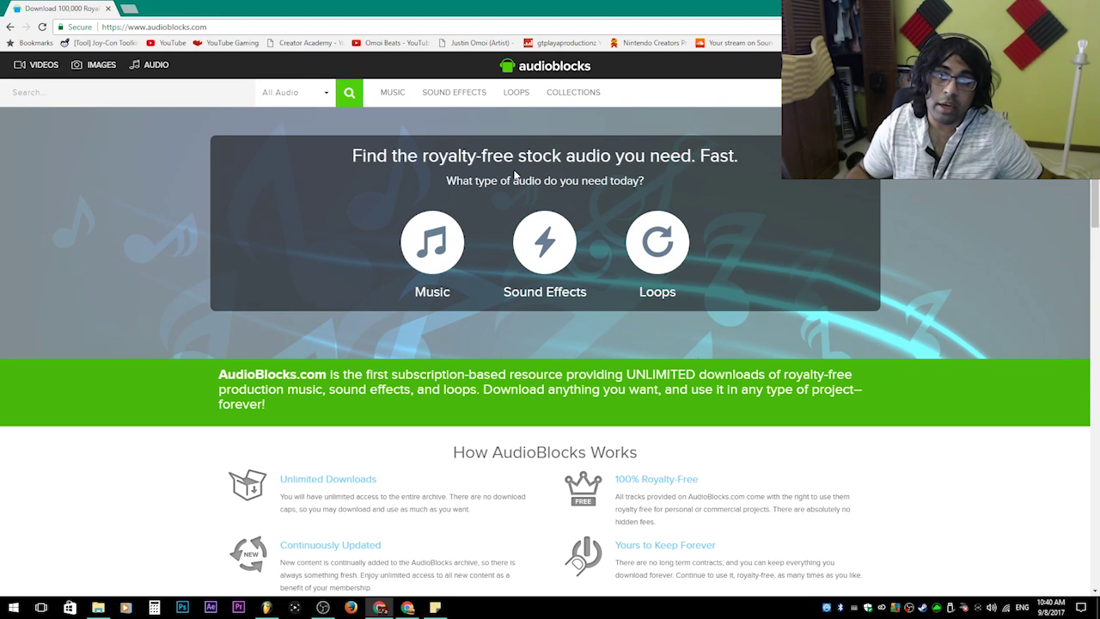
left_click(160, 90)
type("808")
key("Down")
key("Return")
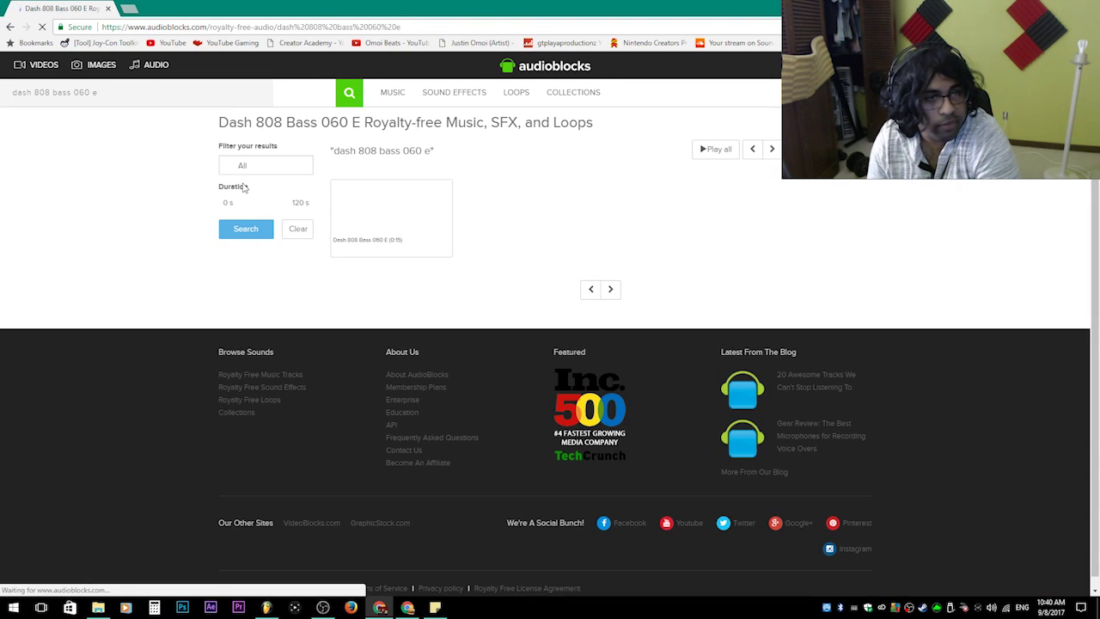
- Preview Dash 808 Bass 060 E, download it as a WAV, and clear the search
left_click(378, 220)
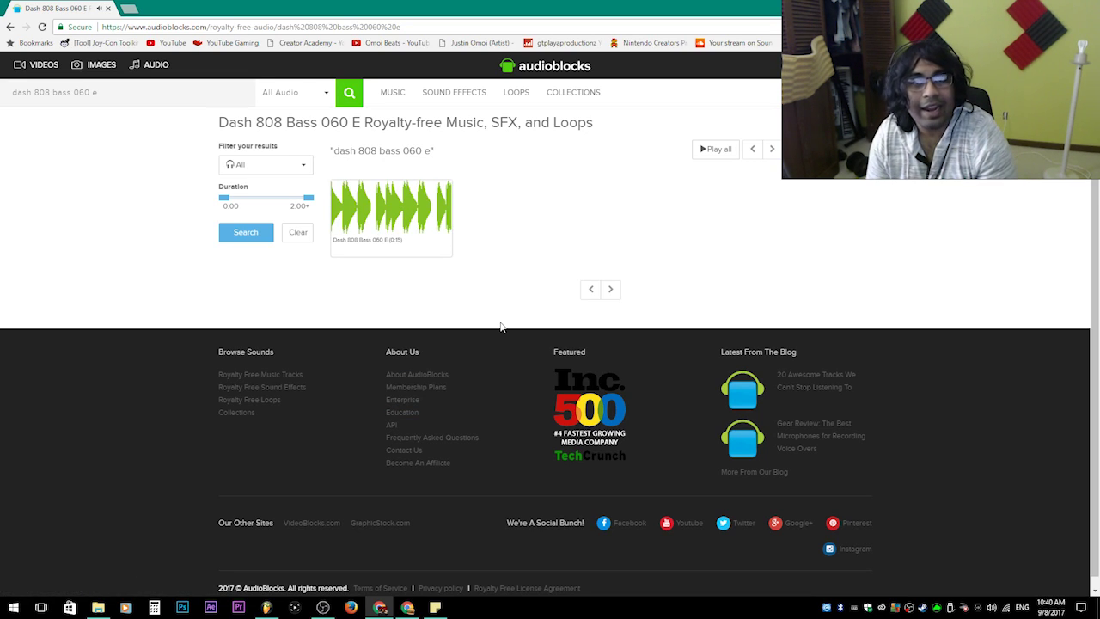
mouse_move(405, 225)
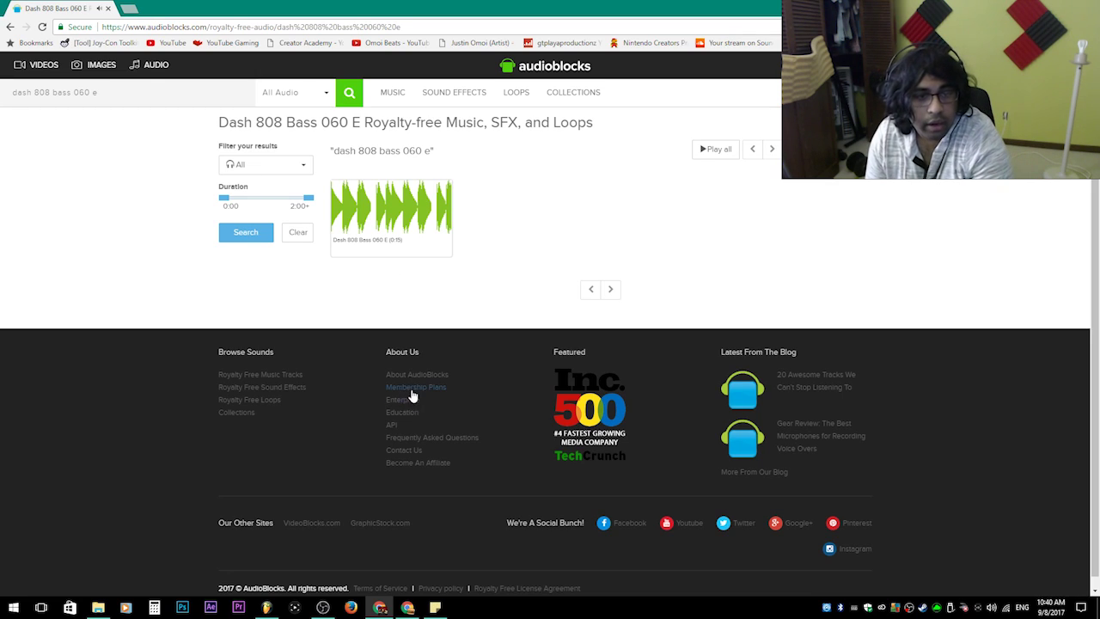
left_click(395, 187)
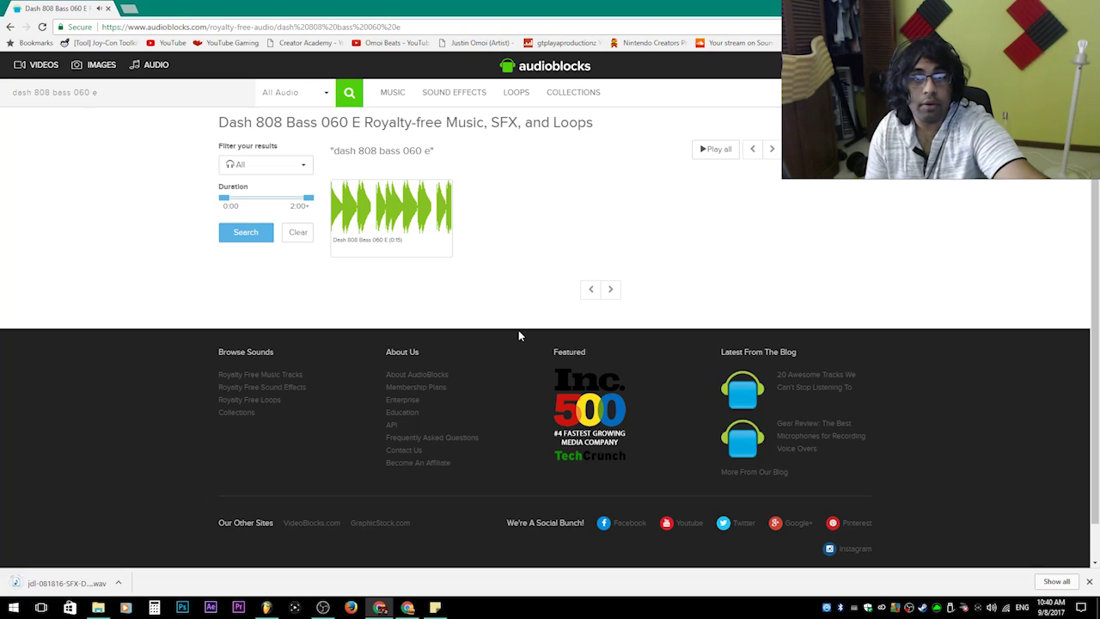
key("BackSpace")
key("BackSpace")
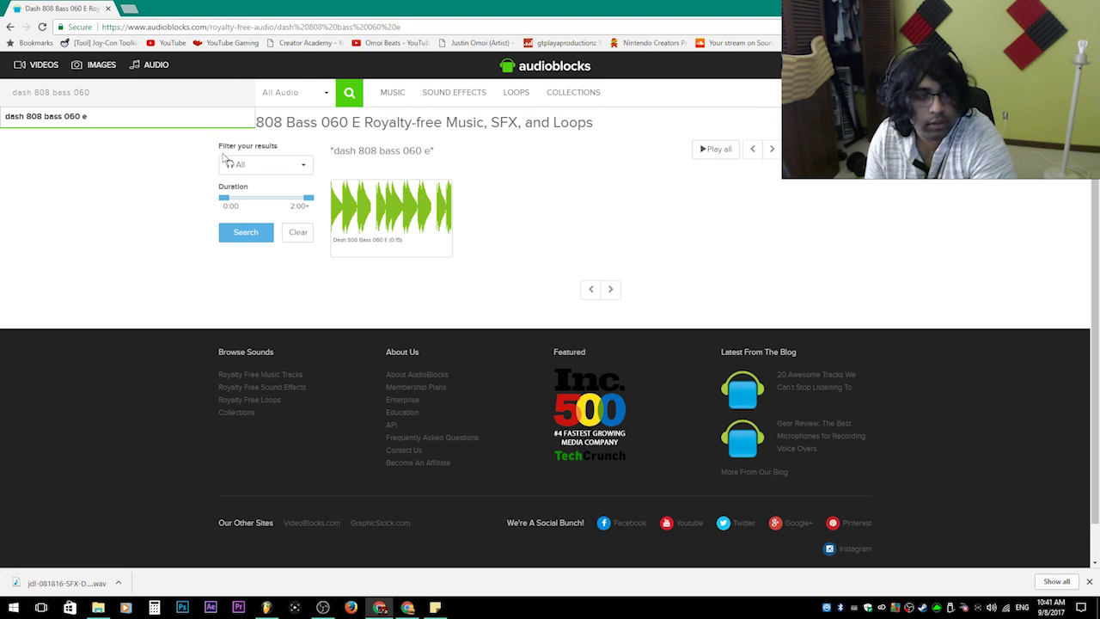
left_click(226, 157)
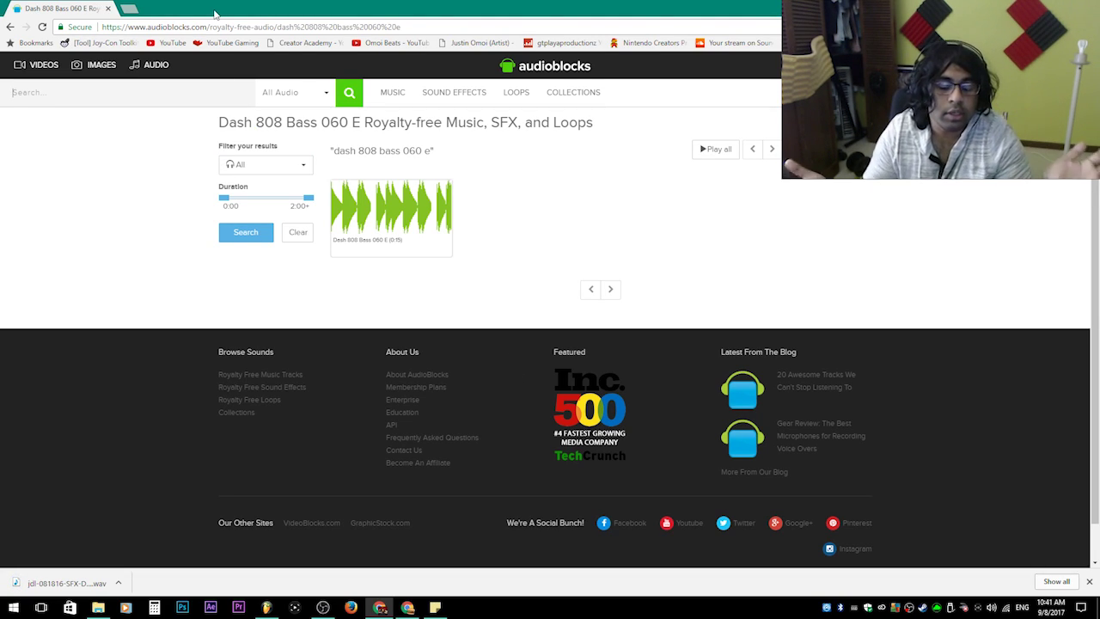
- Search for 'hats' and download the Jamaican Hi-hat sample as a WAV
type("hats")
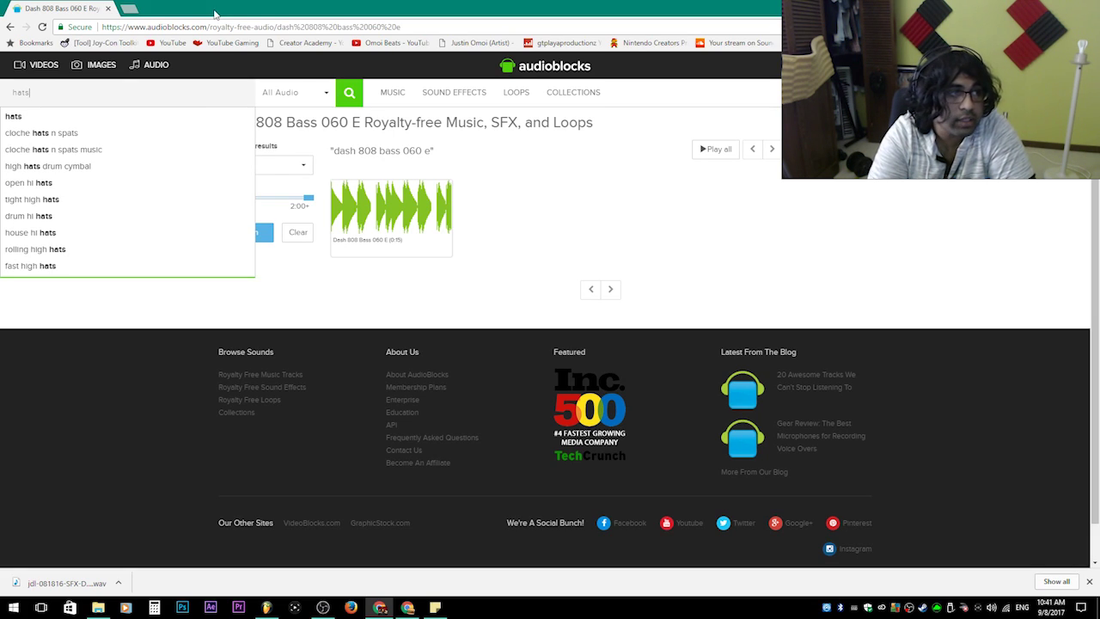
key("Down")
key("Up")
key("Return")
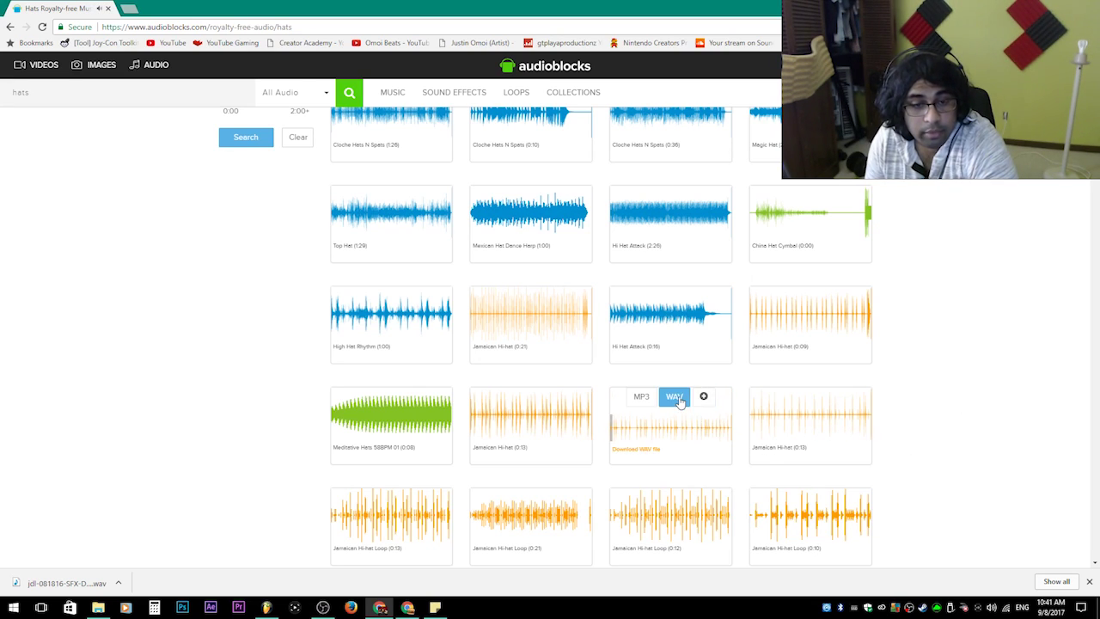
left_click(673, 396)
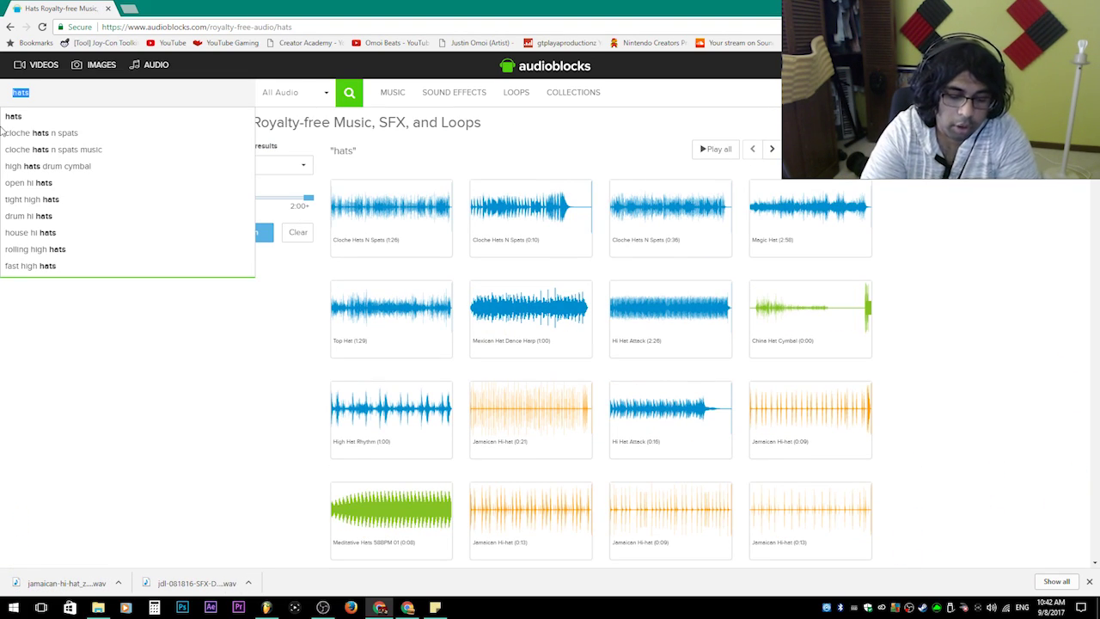
- Search the sound library for 'anime' and look over the results
type("anime")
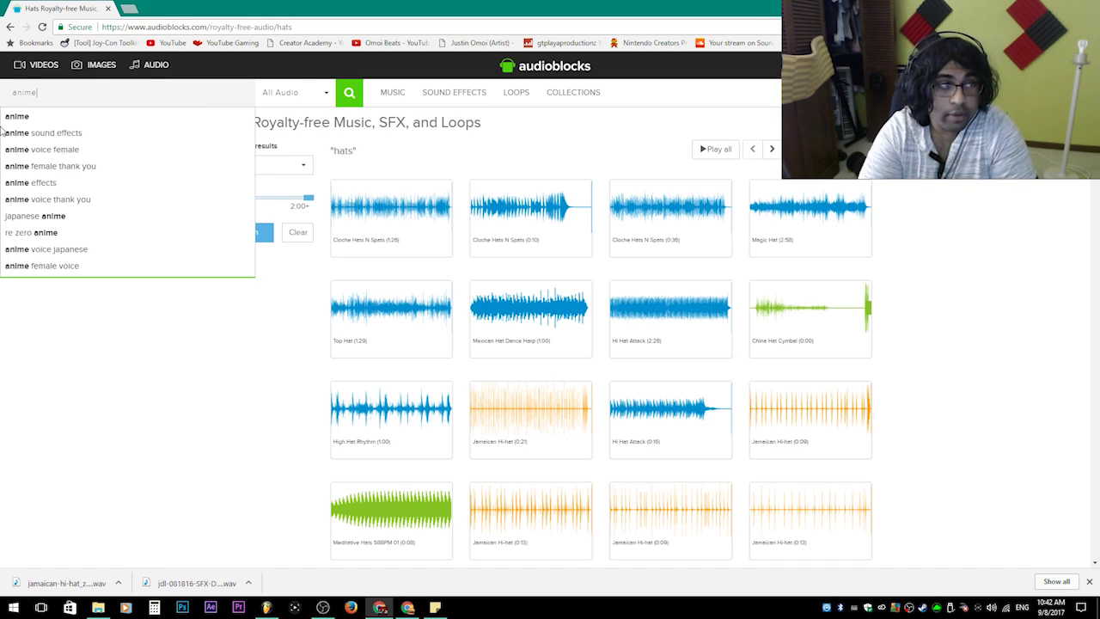
key("Return")
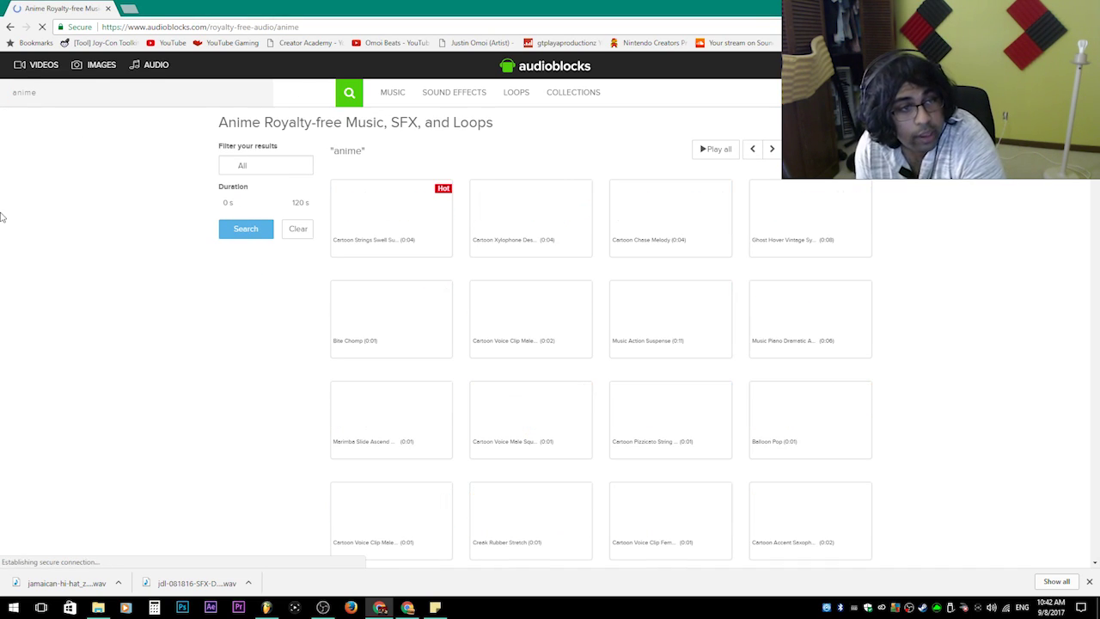
mouse_move(376, 206)
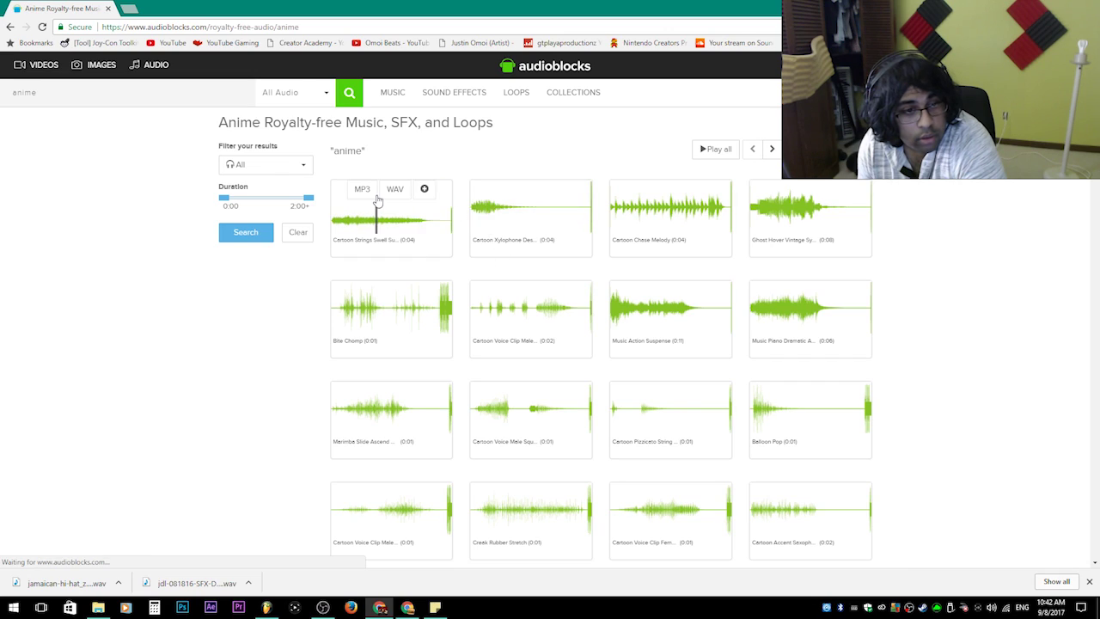
mouse_move(540, 234)
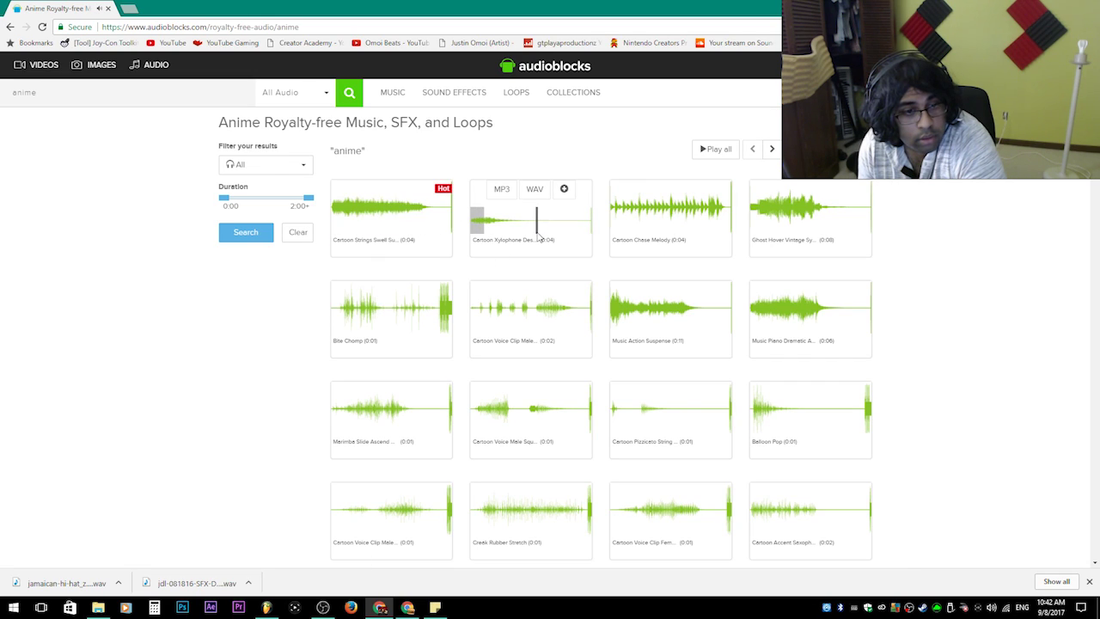
mouse_move(531, 294)
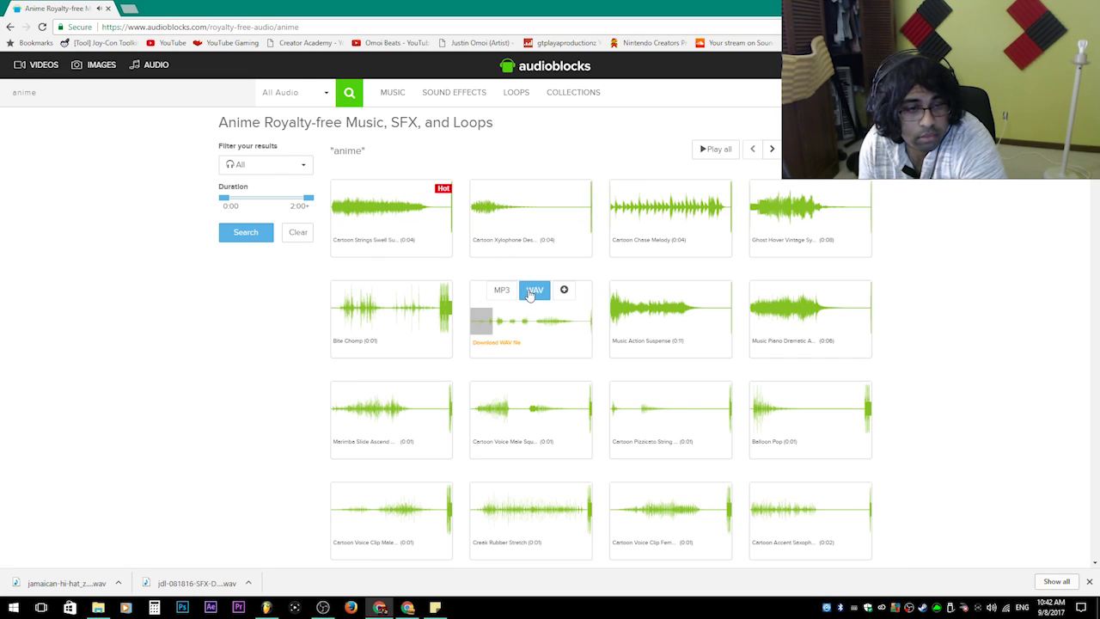
mouse_move(647, 322)
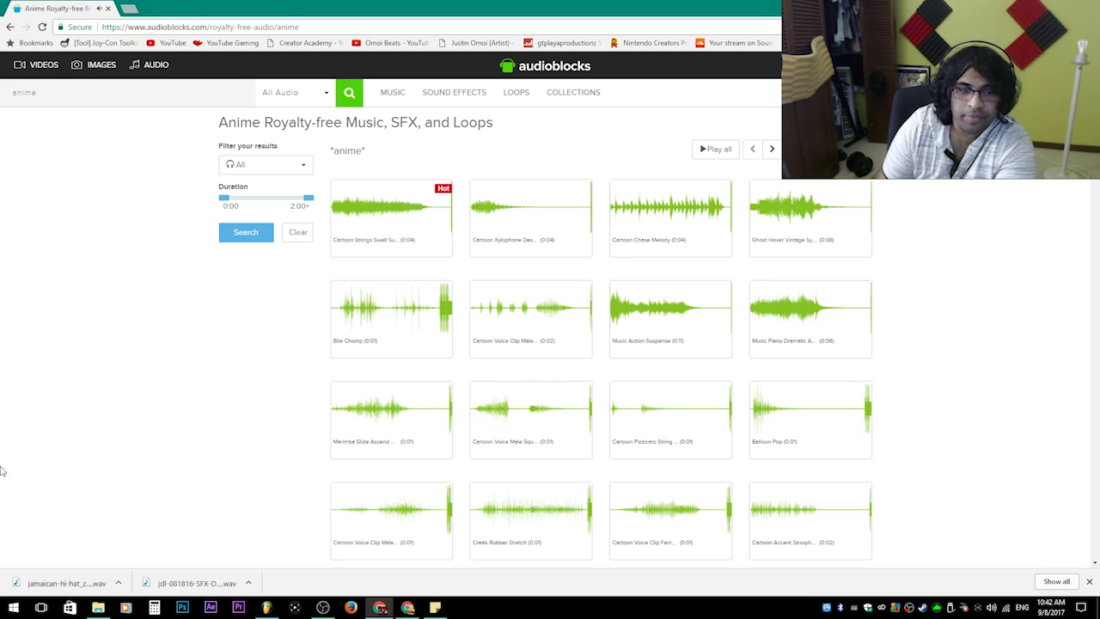
- Select both downloaded WAVs in the Downloads folder and return to FL Studio
left_click(98, 607)
left_click_drag(924, 485, 709, 314)
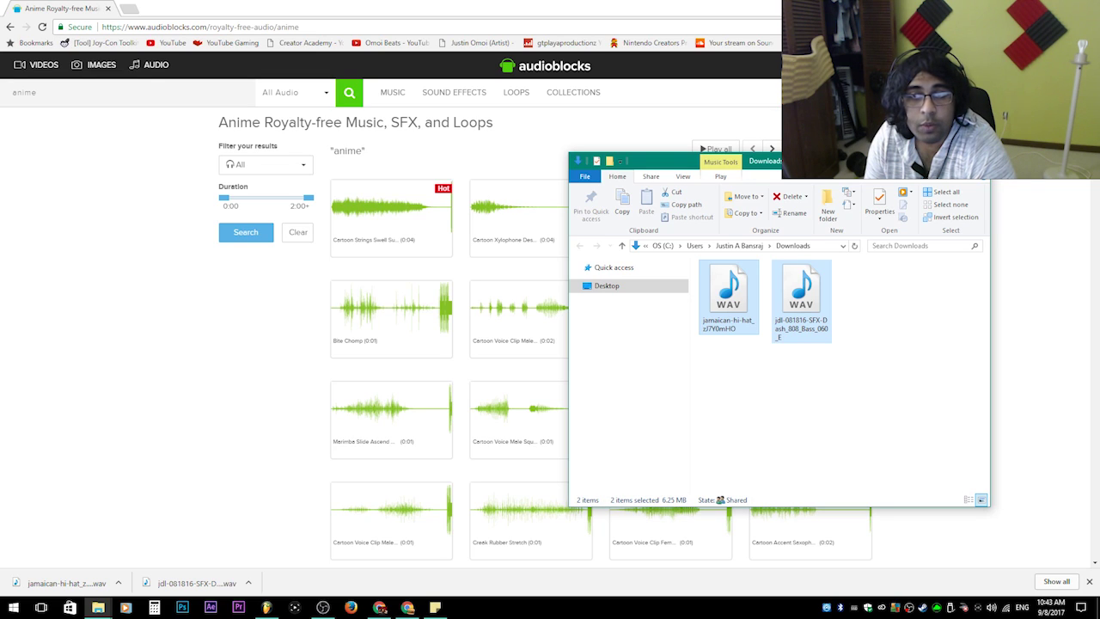
left_click(266, 607)
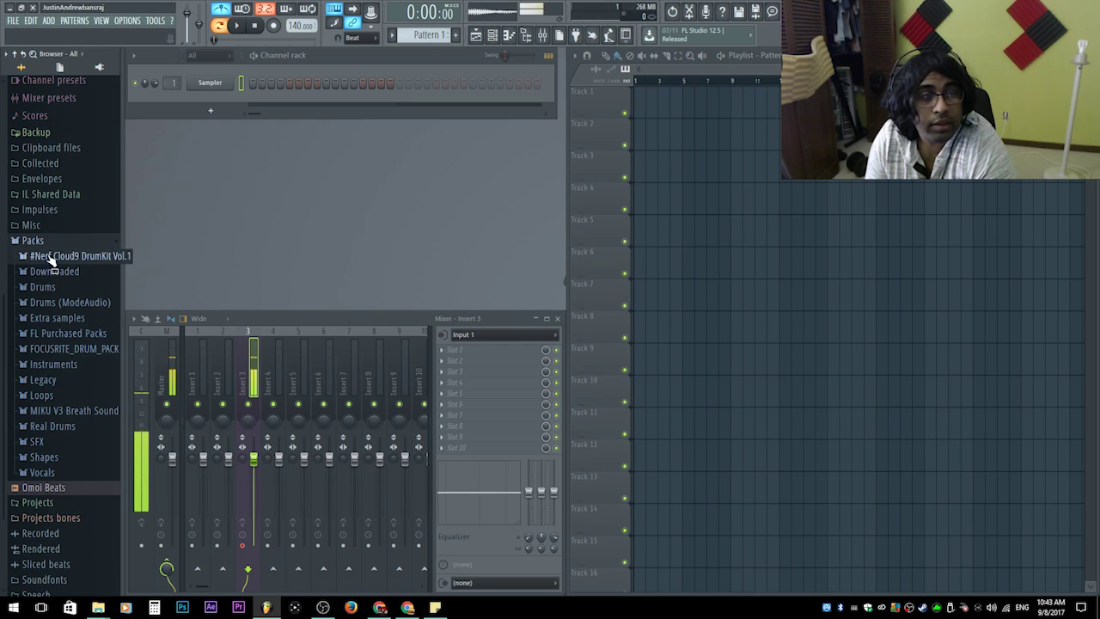
- Open FL Studio's Packs folder in Windows Explorer from the browser
left_click(21, 242)
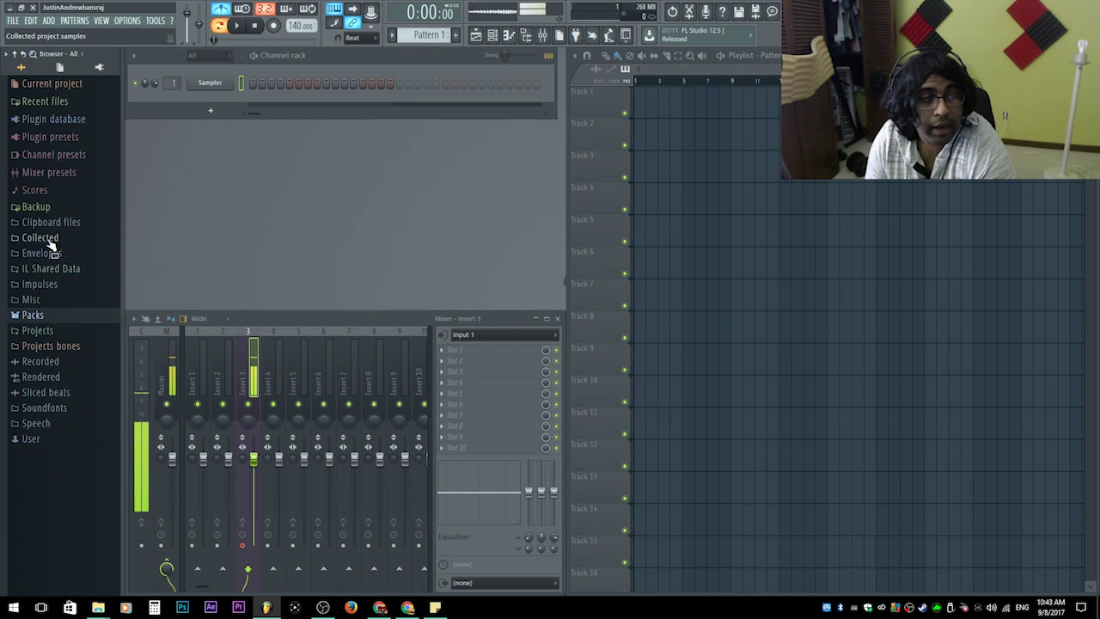
left_click(44, 314)
right_click(48, 315)
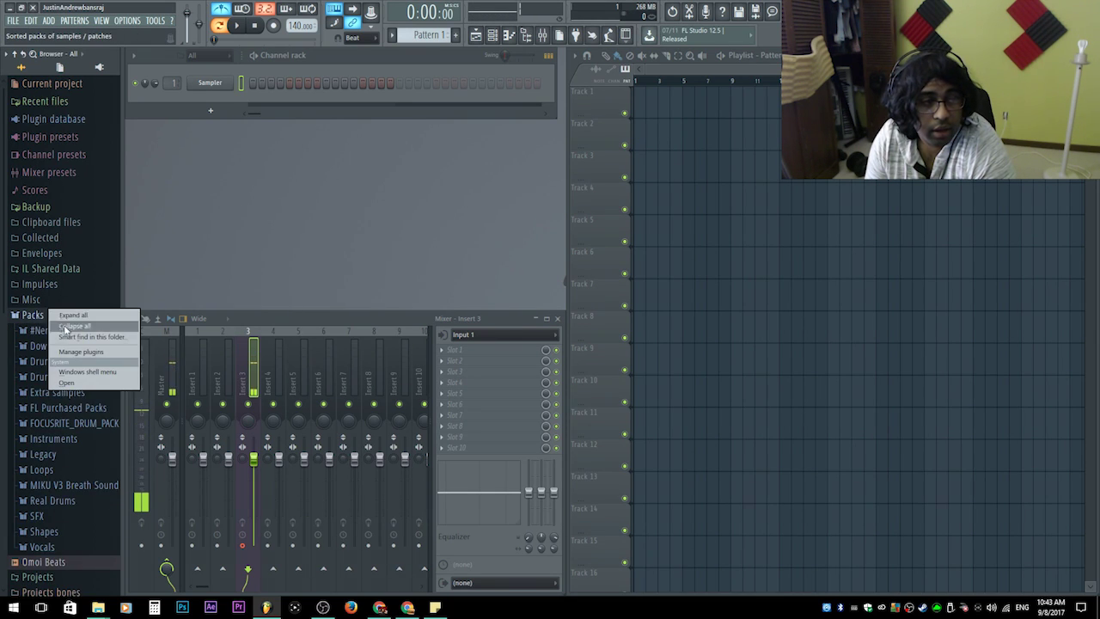
left_click(87, 383)
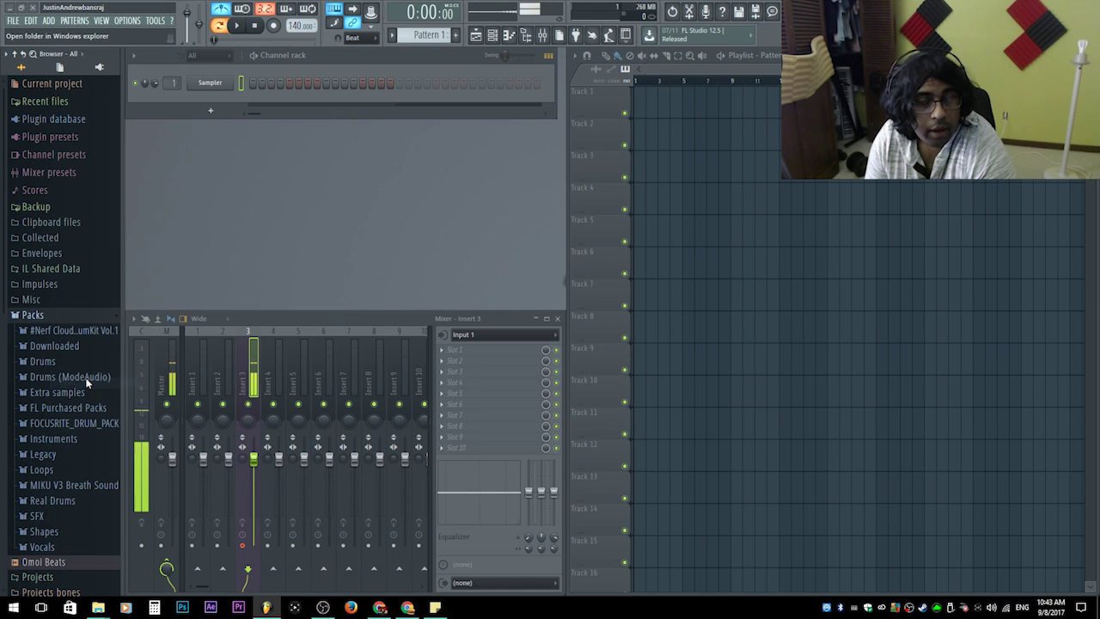
left_click_drag(805, 176, 438, 168)
scroll(386, 398, "down", 2)
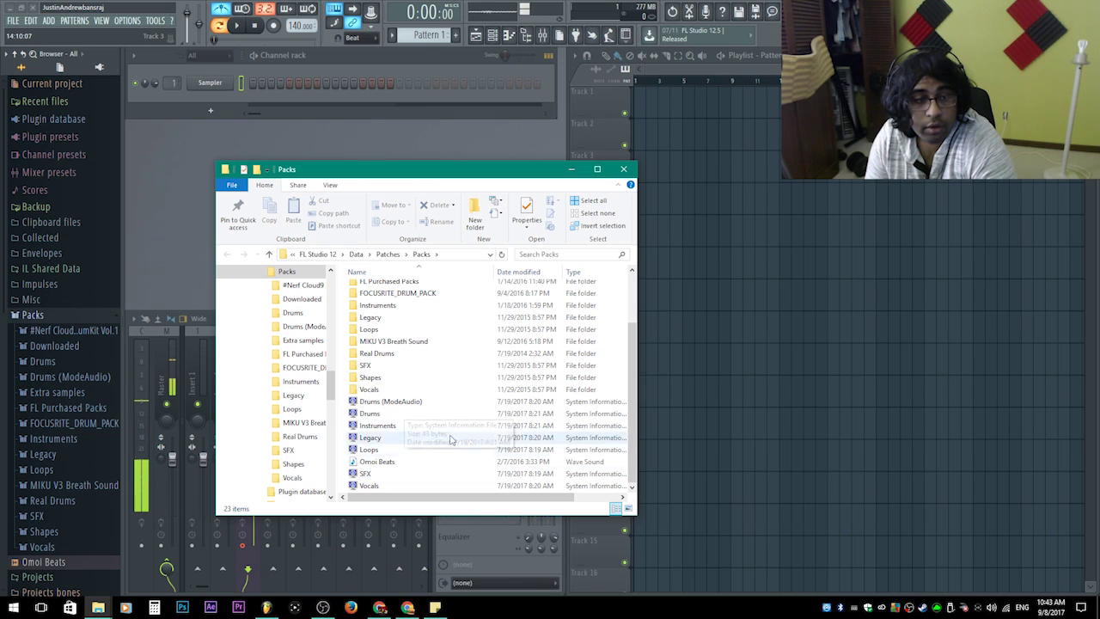
scroll(404, 361, "up", 2)
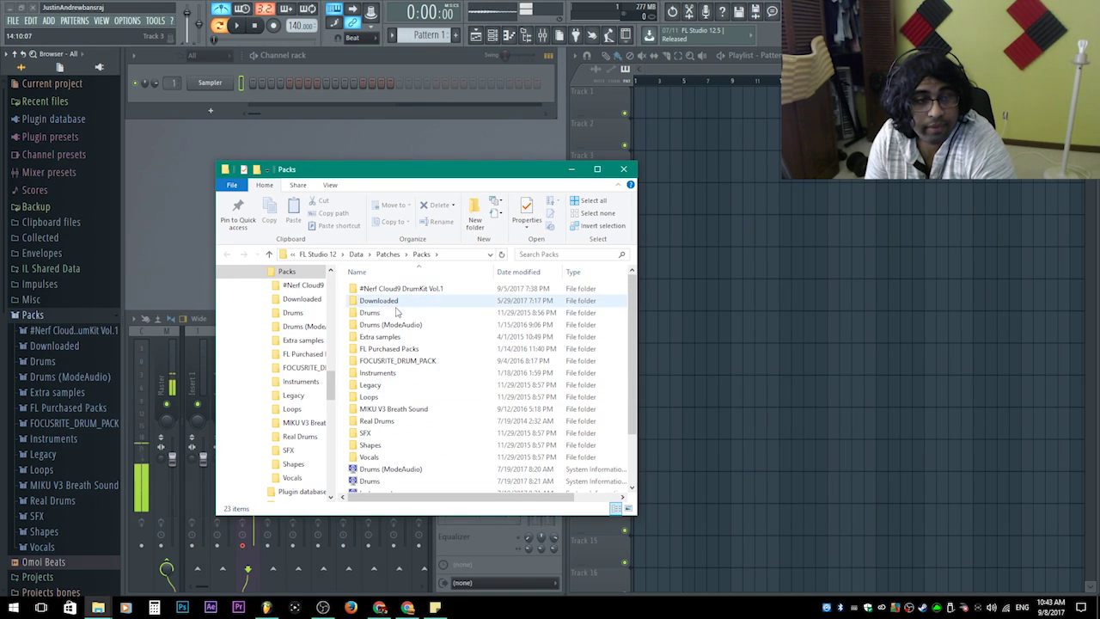
scroll(413, 356, "down", 2)
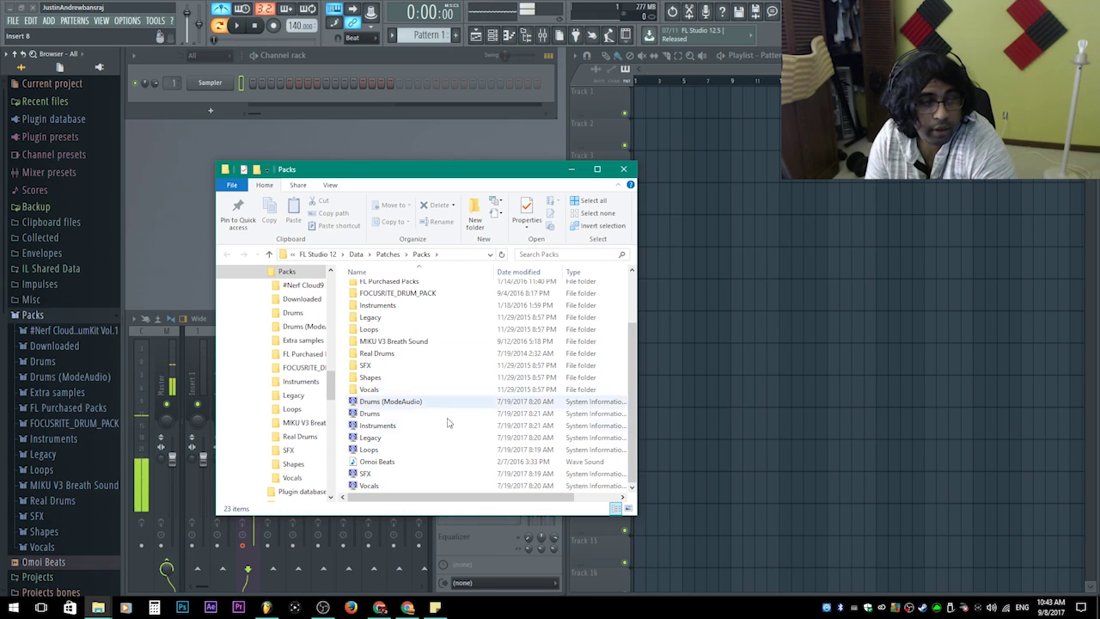
- Move the two WAVs from Downloads into Packs and return to FL Studio
left_click(98, 607)
mouse_move(78, 574)
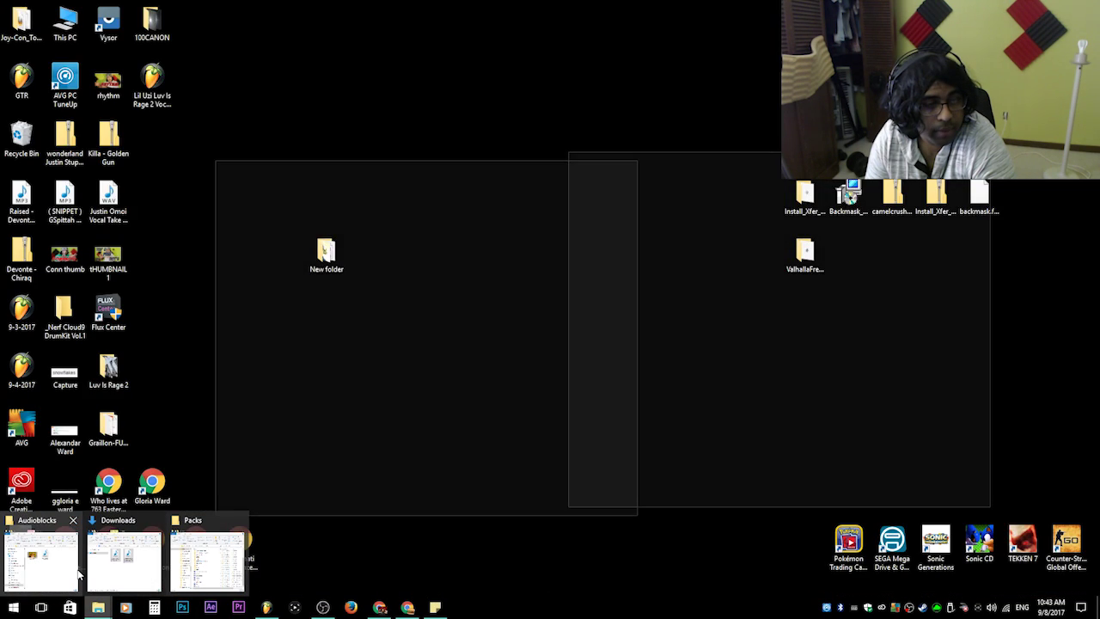
left_click(124, 560)
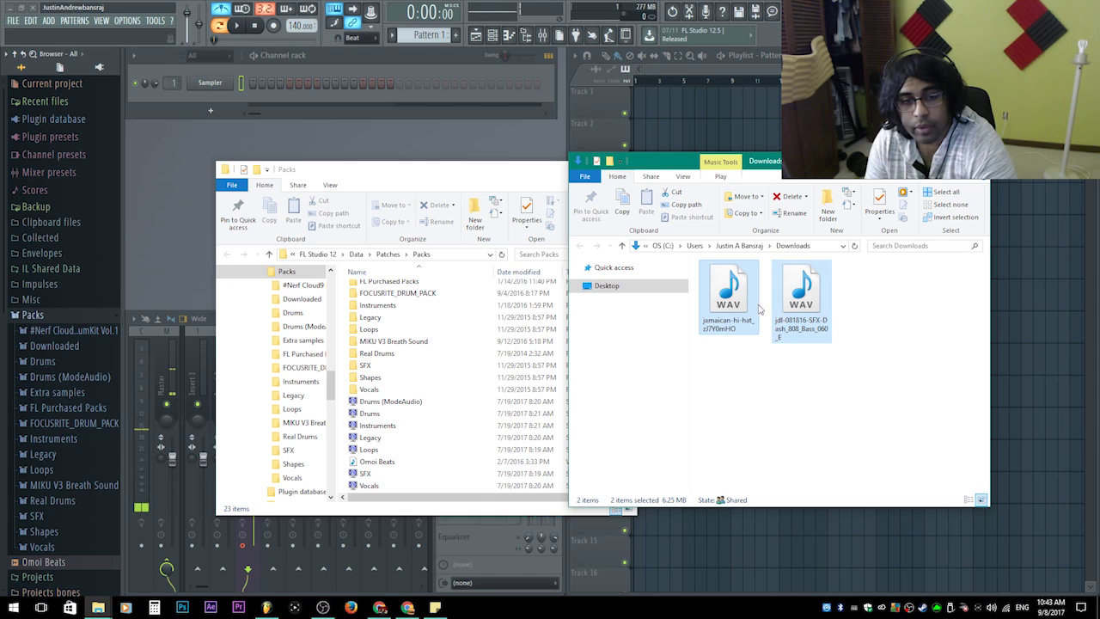
left_click_drag(710, 327, 414, 478)
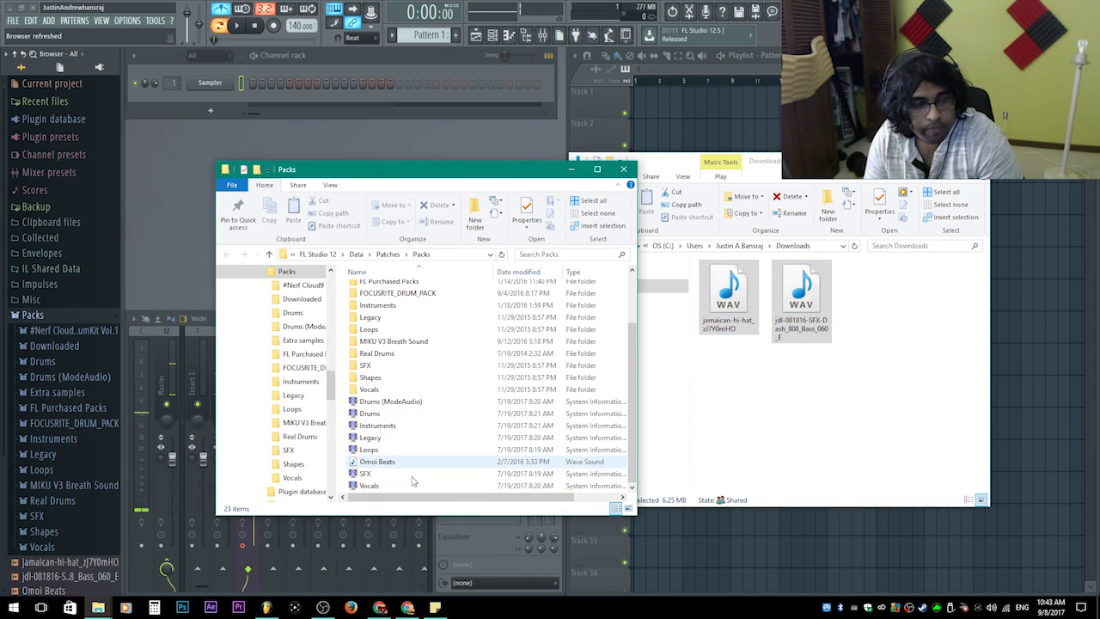
left_click(19, 563)
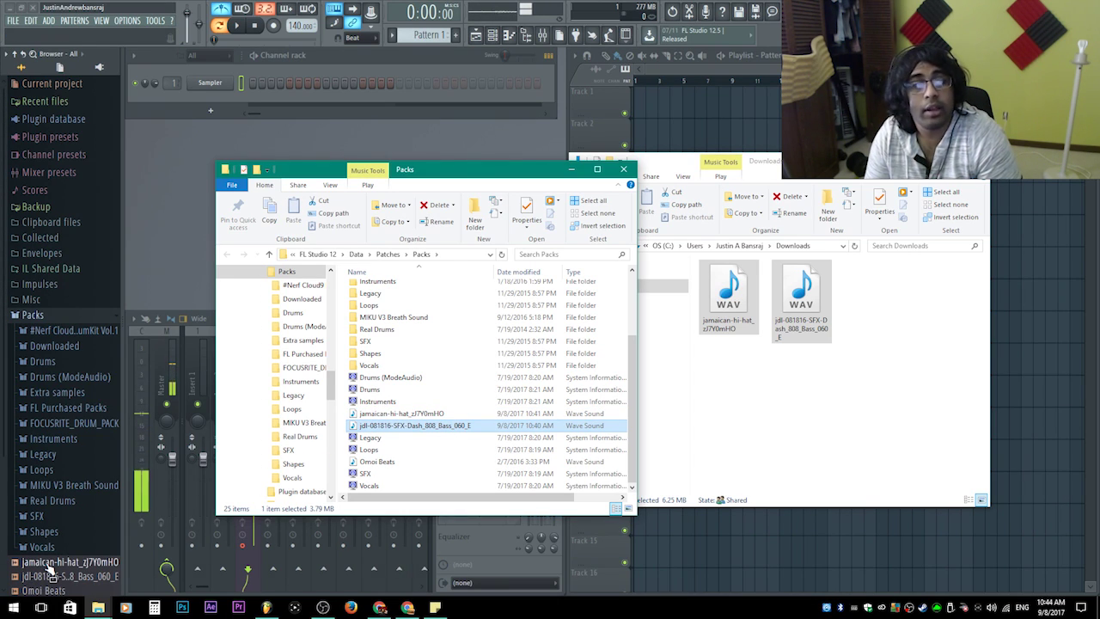
left_click(77, 320)
scroll(70, 434, "down", 3)
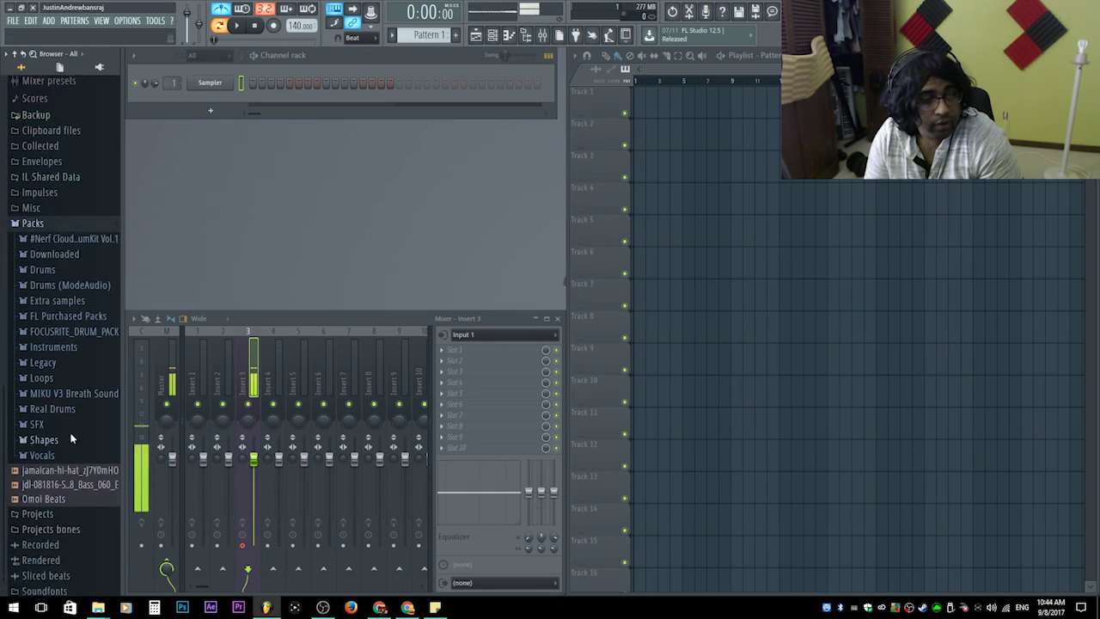
scroll(71, 438, "down", 1)
- Preview jamaican-hi-hat and jdl-081816 bass, load the bass onto the Sampler, and open it in Edison
left_click(75, 436)
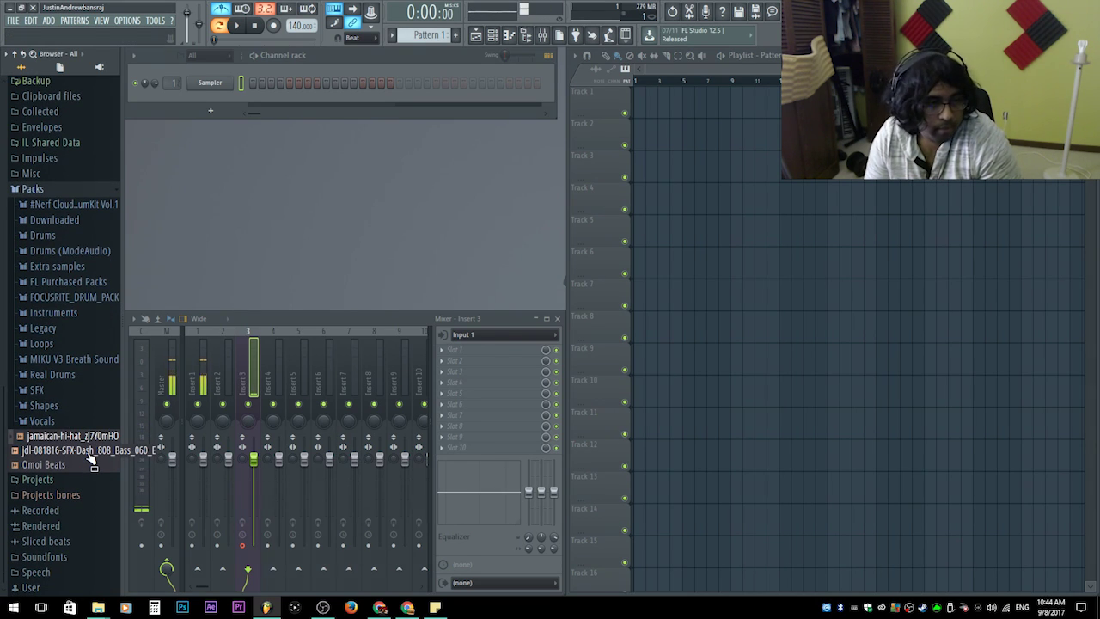
left_click(86, 450)
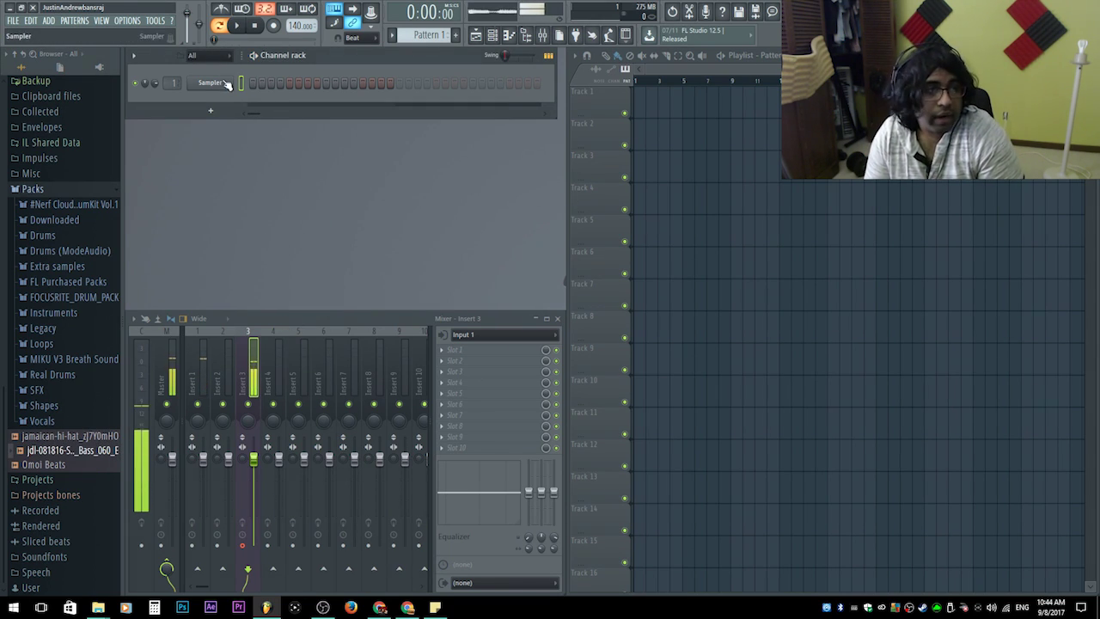
left_click_drag(50, 456, 206, 85)
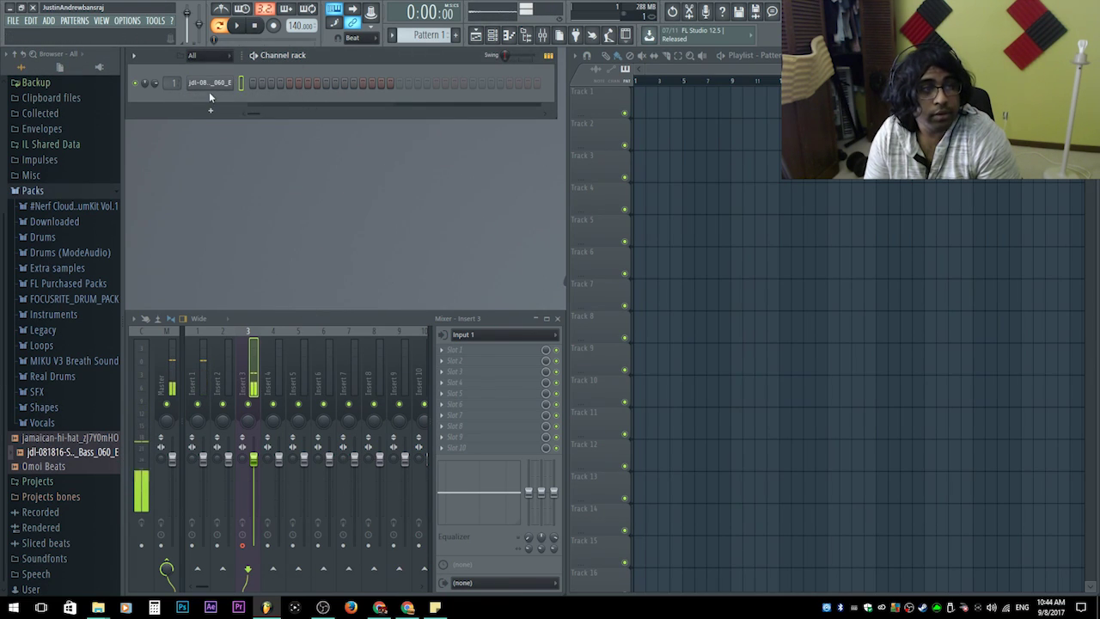
key("ctrl+e")
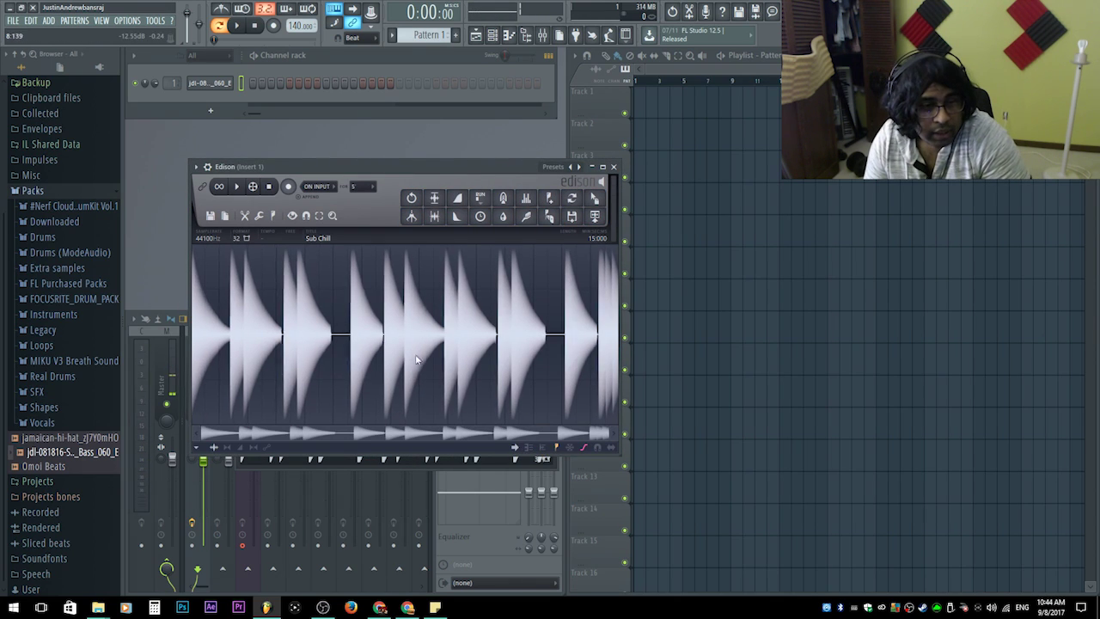
- Crop the 808 to one decaying hit in Edison, play it, and send it back to the channel
scroll(220, 356, "up", 8)
scroll(331, 342, "up", 1)
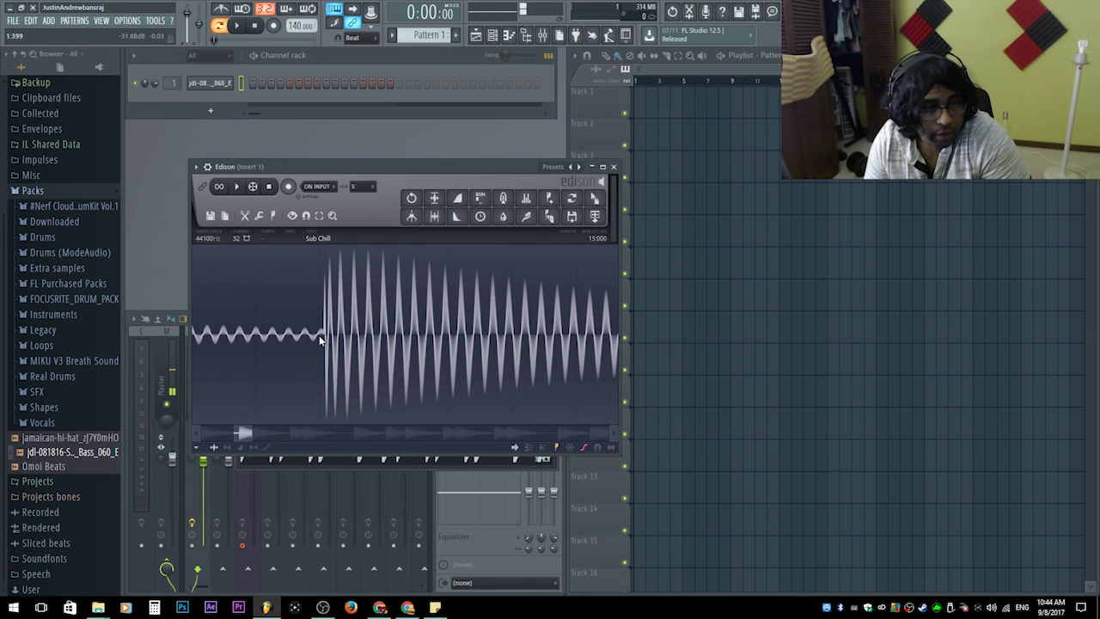
scroll(550, 344, "down", 4)
left_click(564, 346, "shift")
left_click(480, 337)
scroll(480, 338, "up", 4)
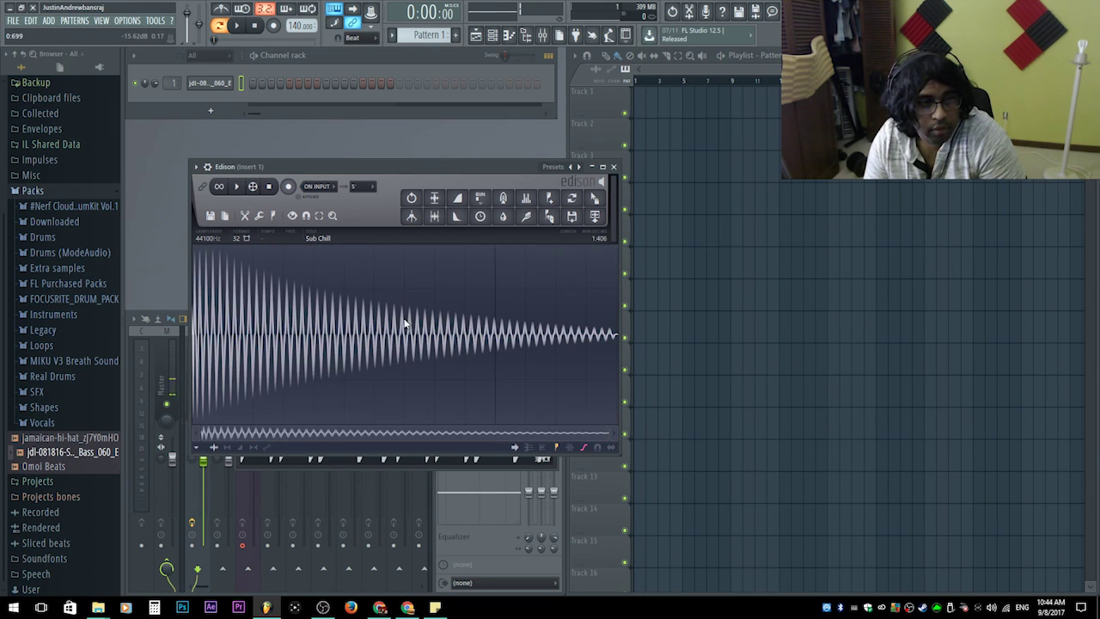
key("space")
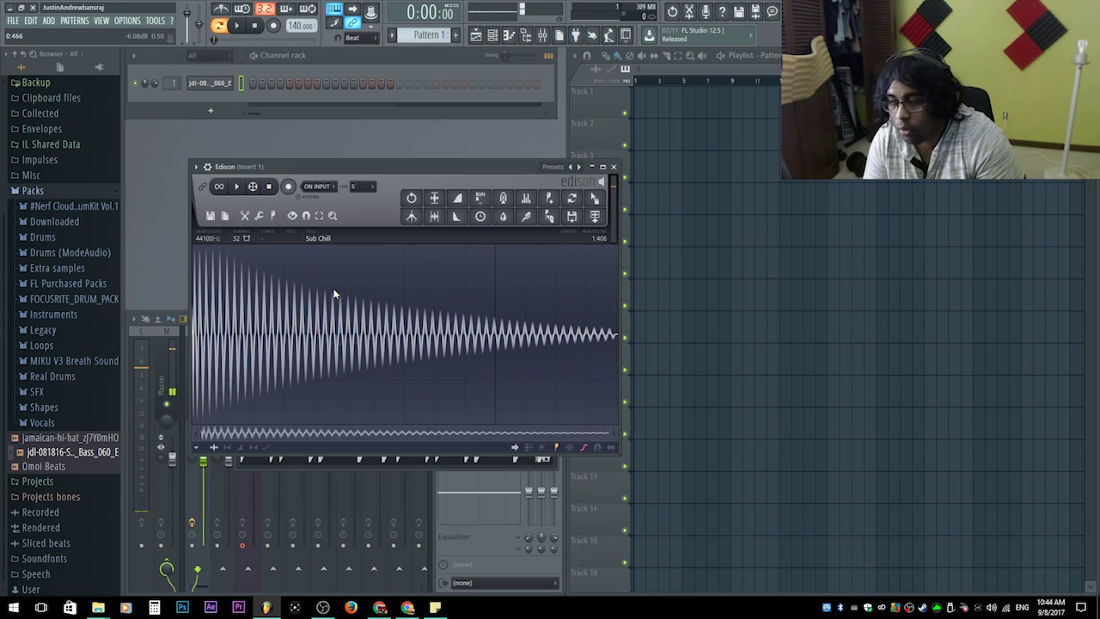
left_click_drag(595, 197, 199, 82)
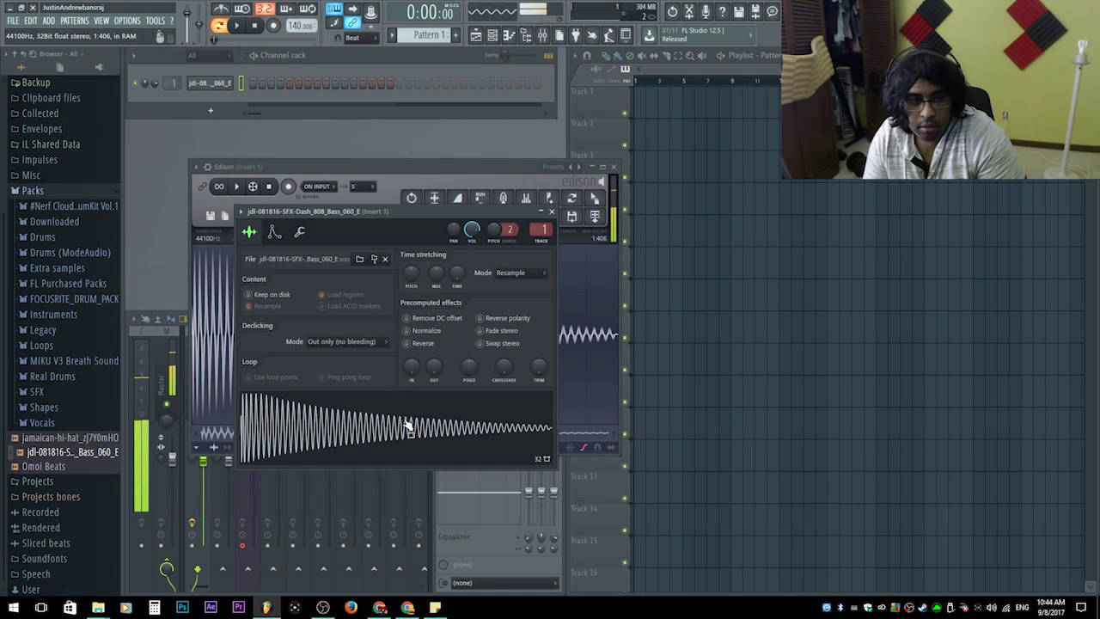
- Route the 808 channel to mixer insert 2, add pattern steps, and play the pattern
left_click(299, 232)
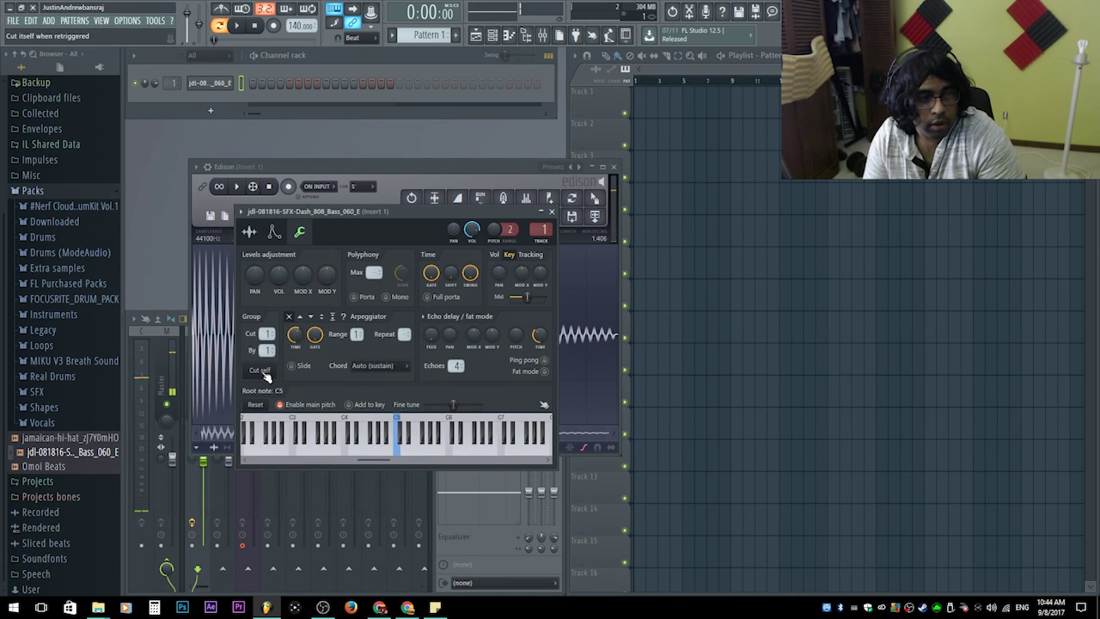
left_click(254, 231)
key("ctrl+l")
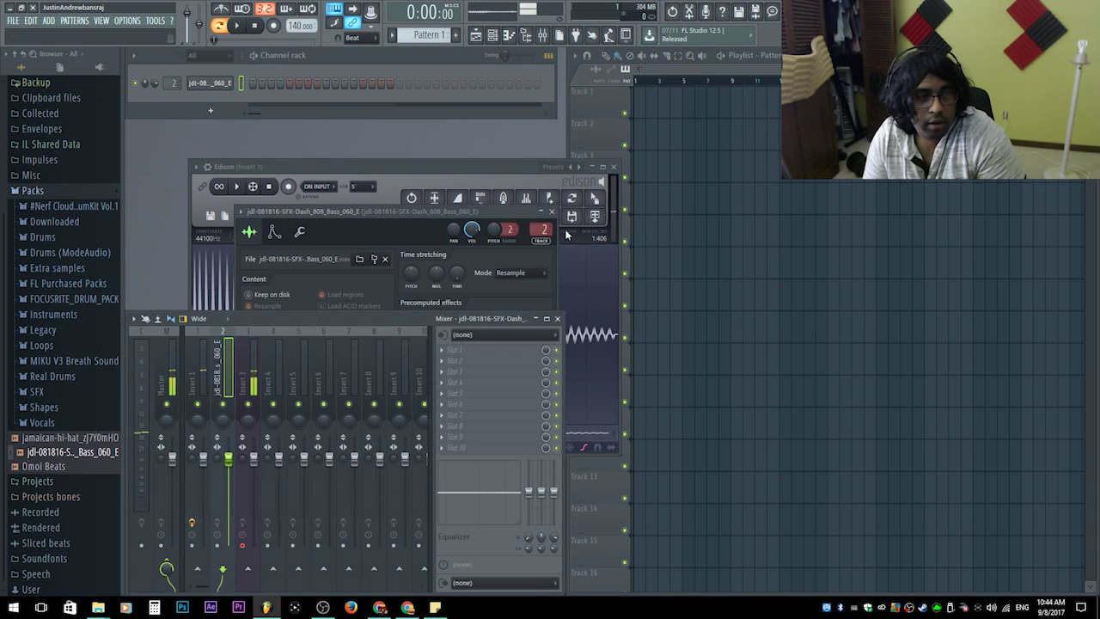
left_click(253, 84)
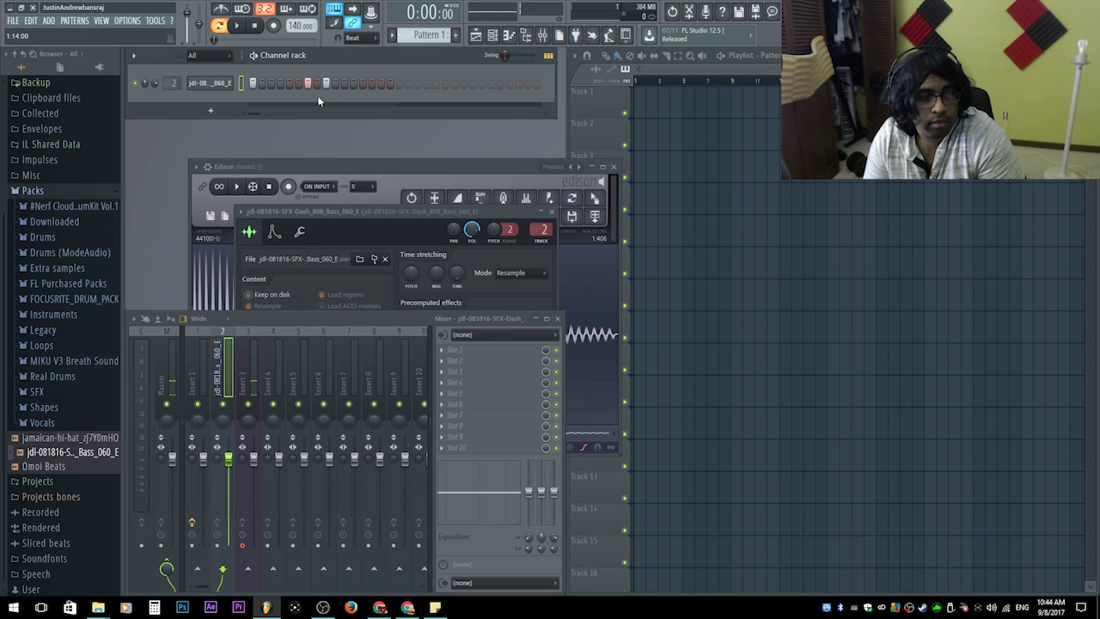
key("space")
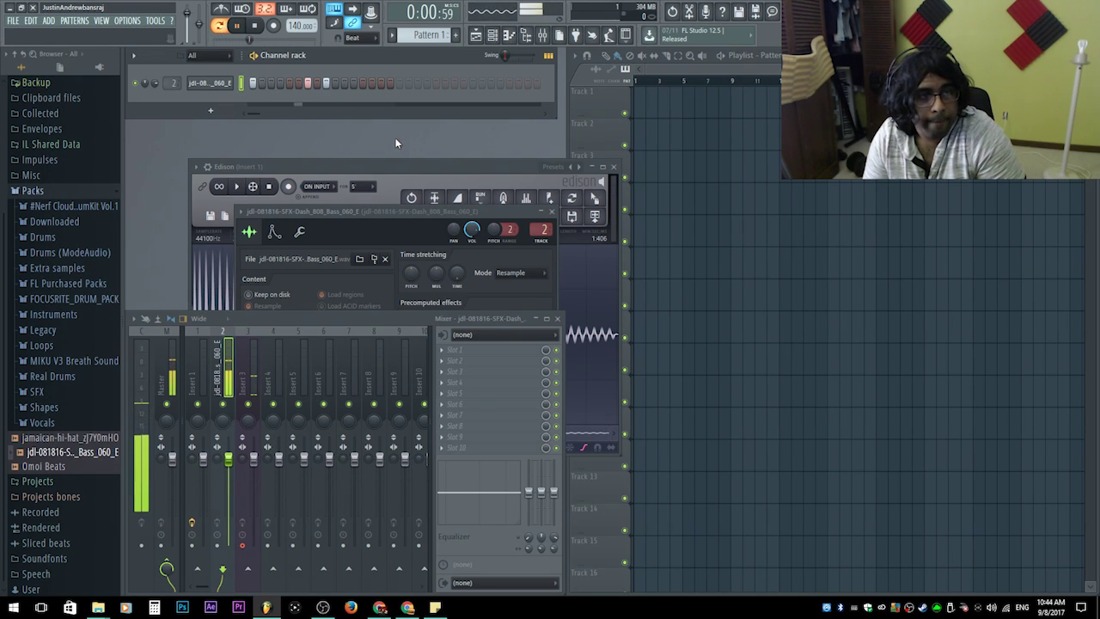
key("space")
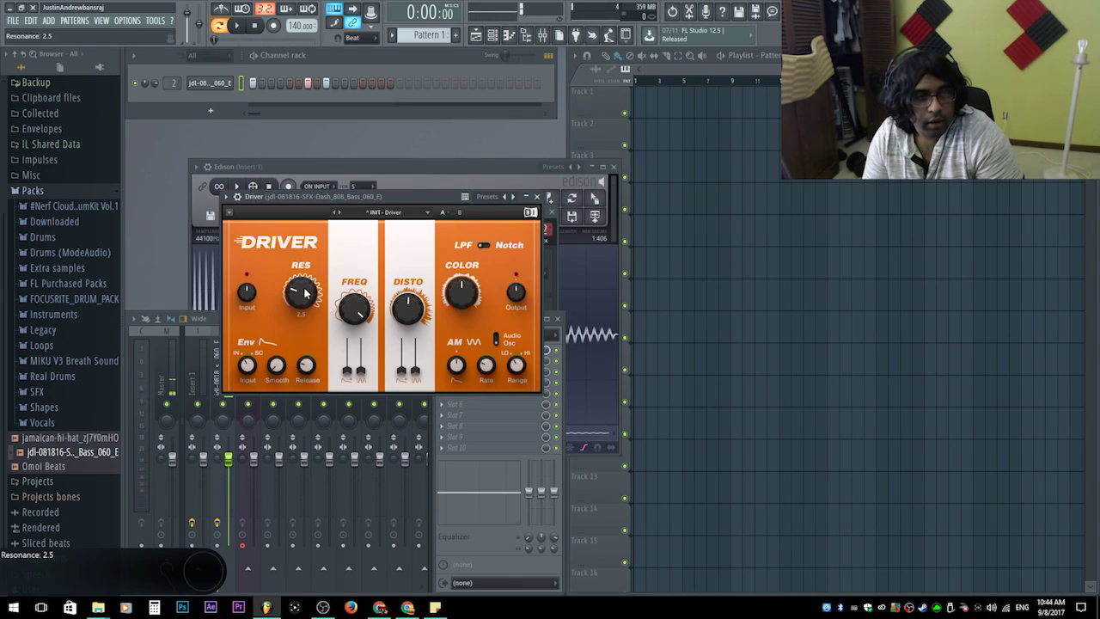
- Add Driver to insert 2 with resonance 2.6, then close Driver and the channel settings
key("space")
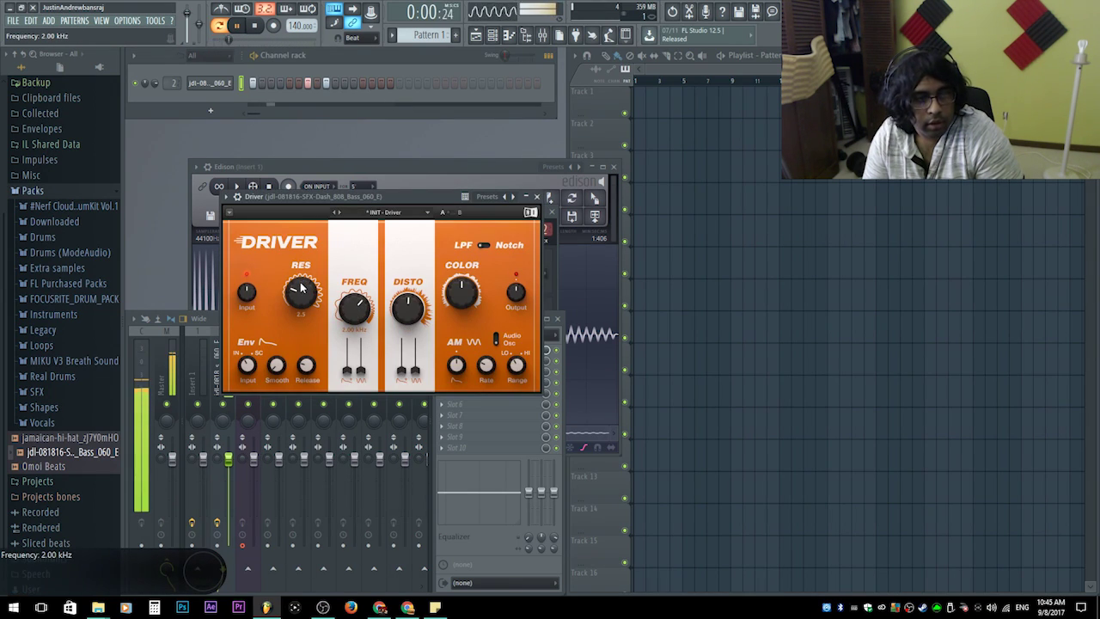
left_click_drag(301, 292, 301, 284)
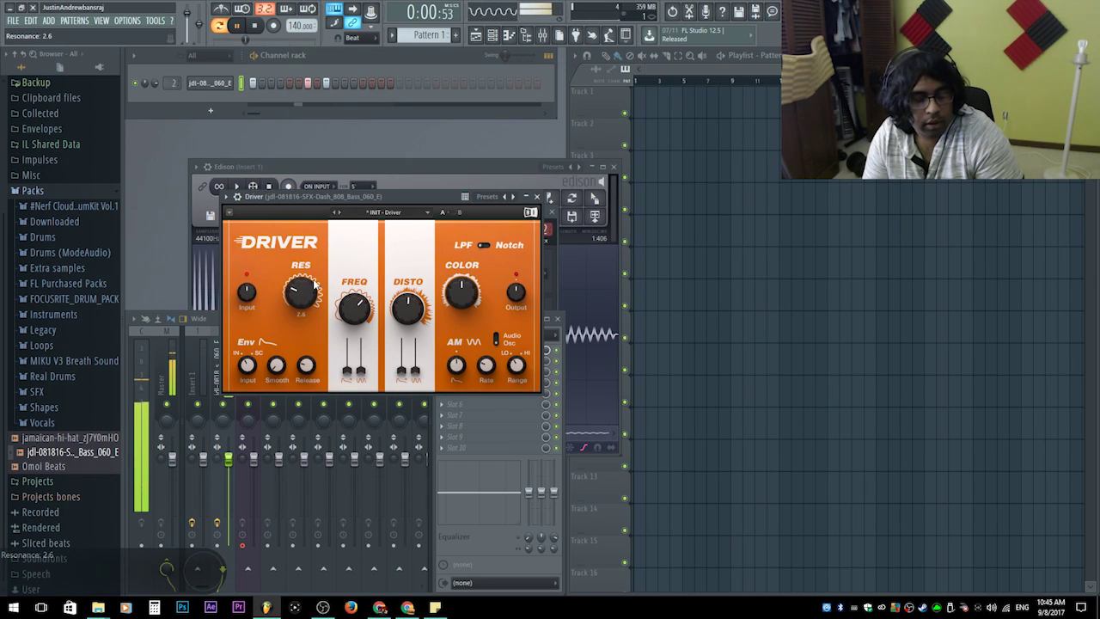
left_click(537, 197)
left_click(552, 213)
key("space")
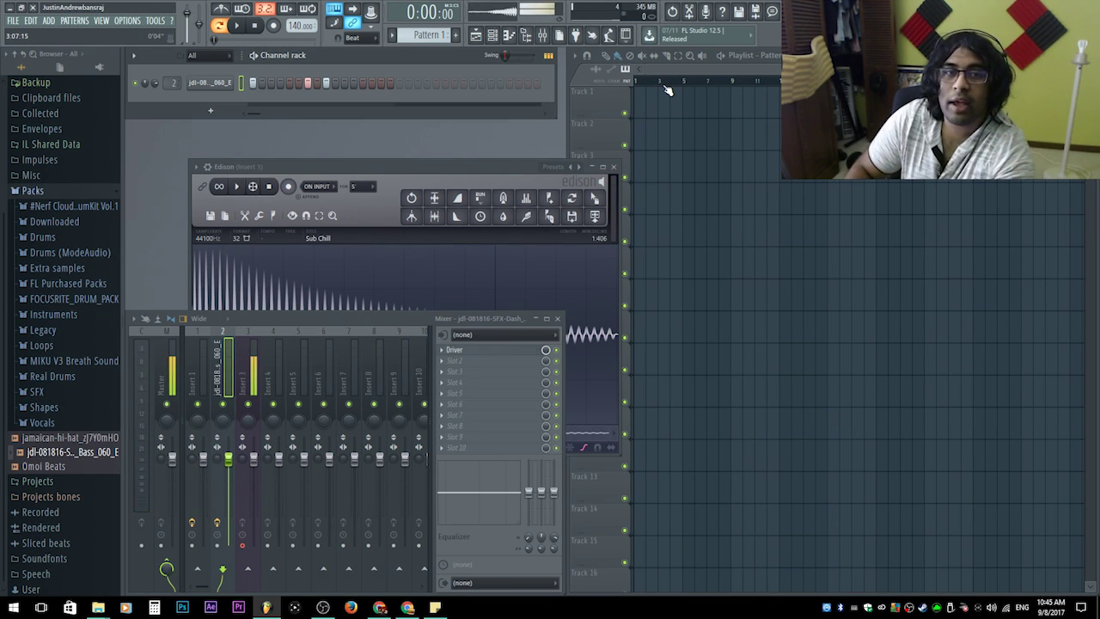
- Open Packs in Explorer, select MIKU V3 Breath Sound, and expand it in FL's browser
right_click(17, 193)
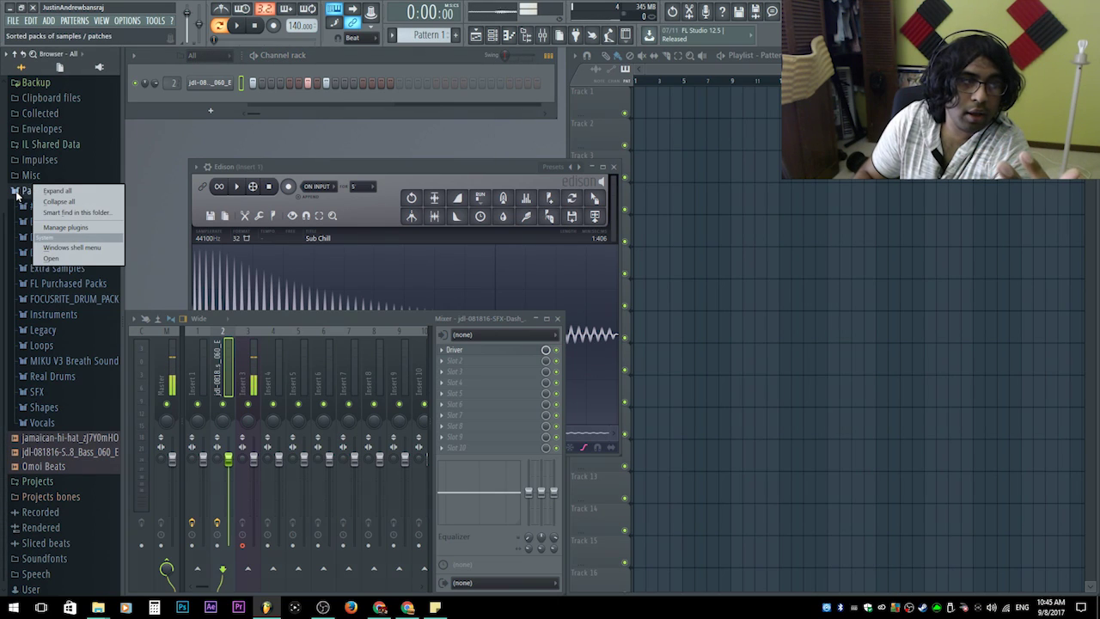
left_click(50, 258)
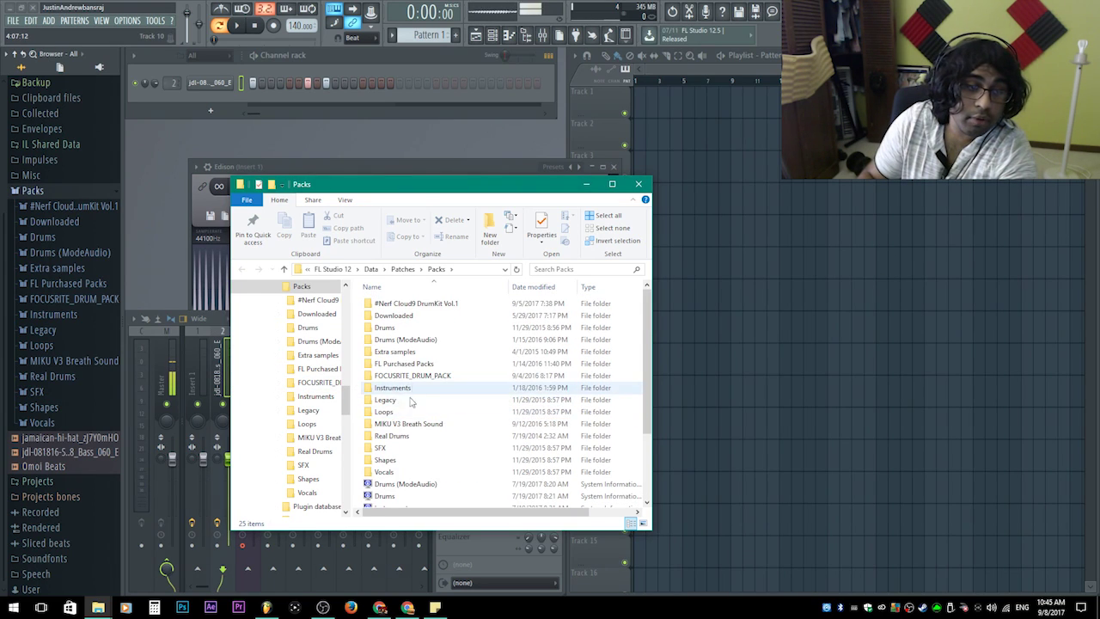
left_click(406, 425)
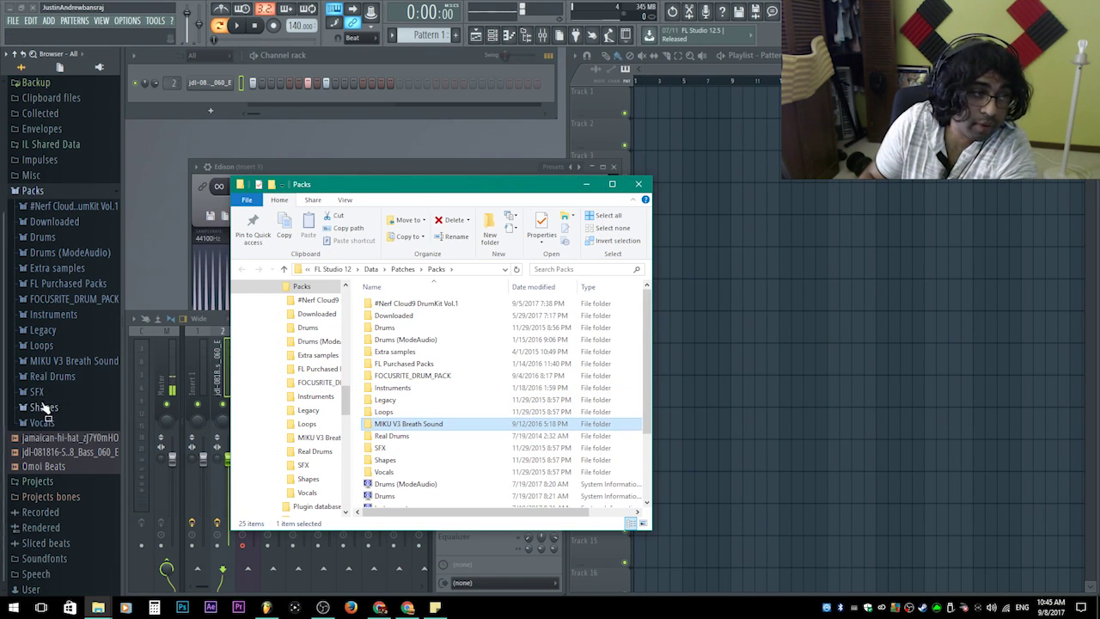
left_click(72, 361)
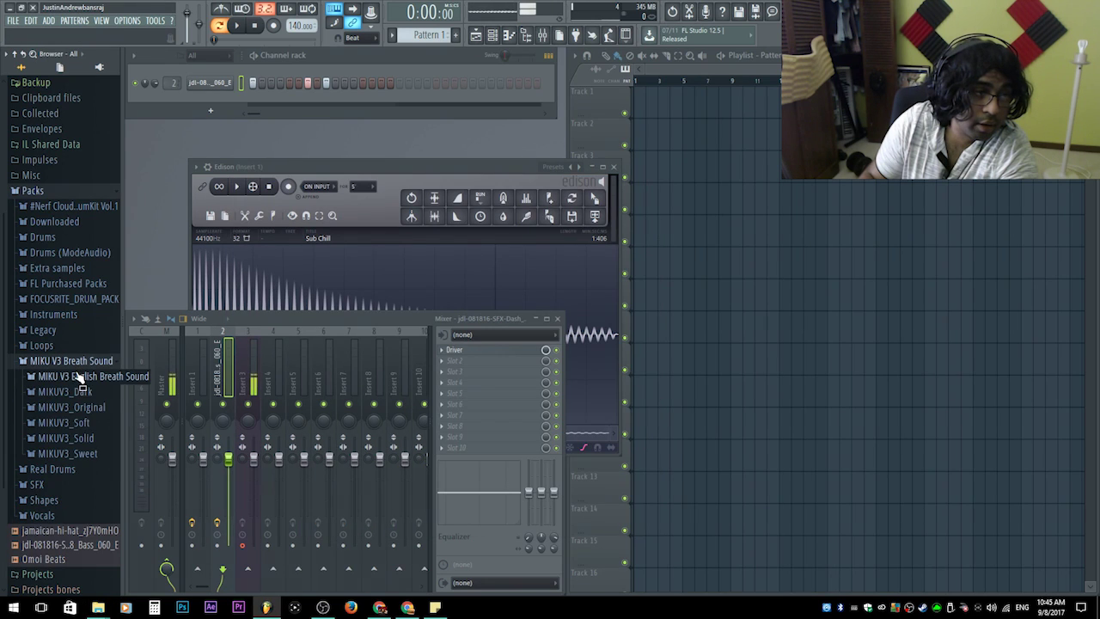
- Collapse MIKU, then briefly expand and collapse FOCUSRITE_DRUM_PACK and INDIE in the browser
left_click(72, 361)
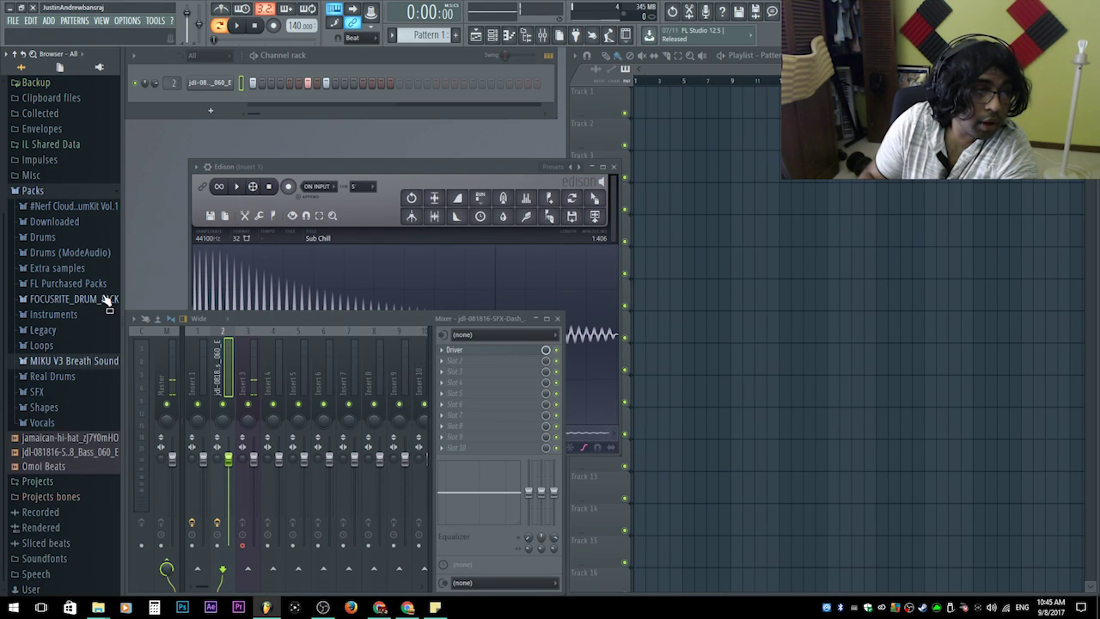
left_click(101, 300)
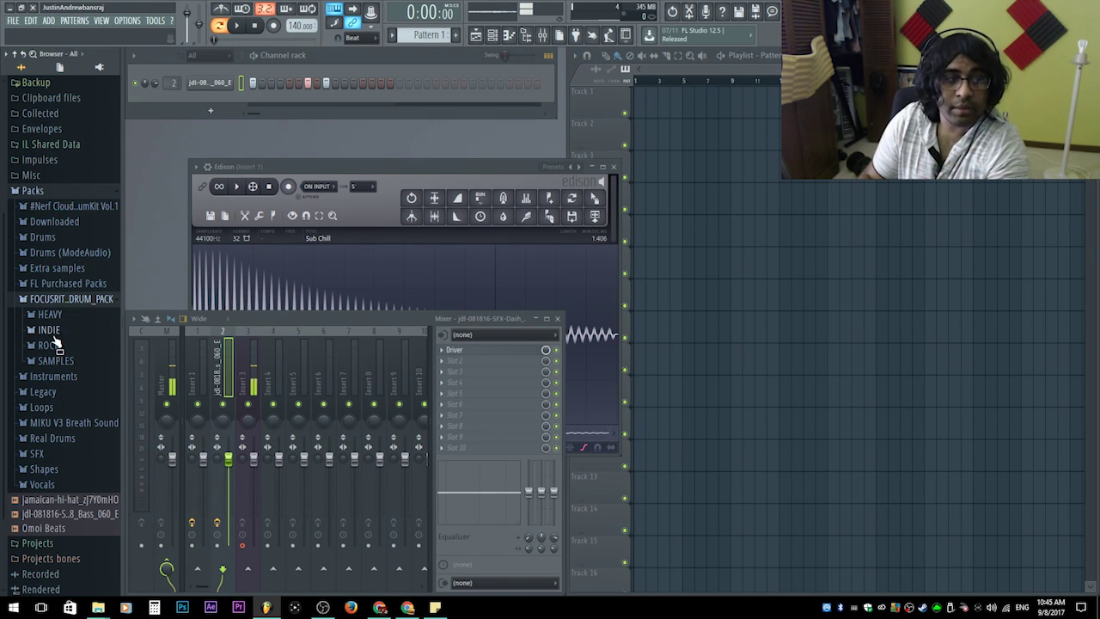
left_click(49, 330)
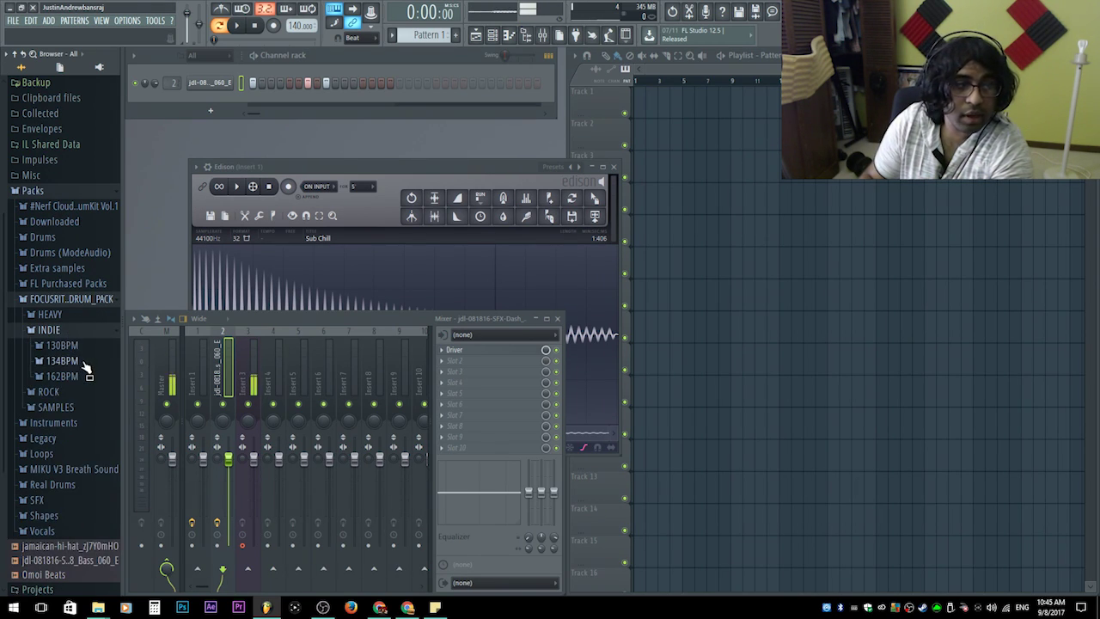
left_click(66, 329)
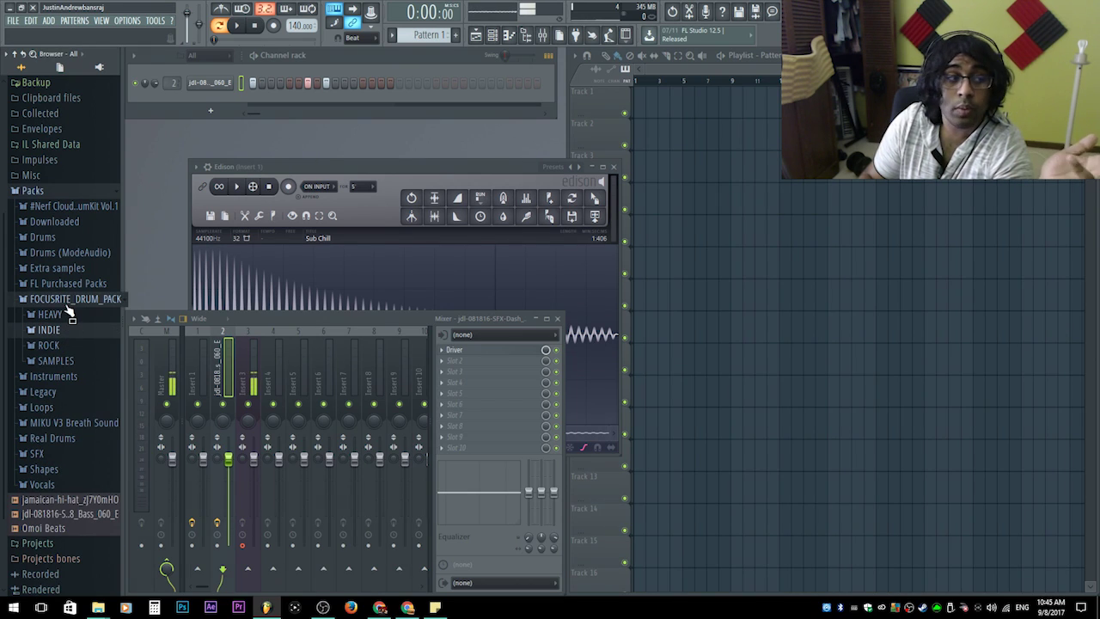
left_click(69, 300)
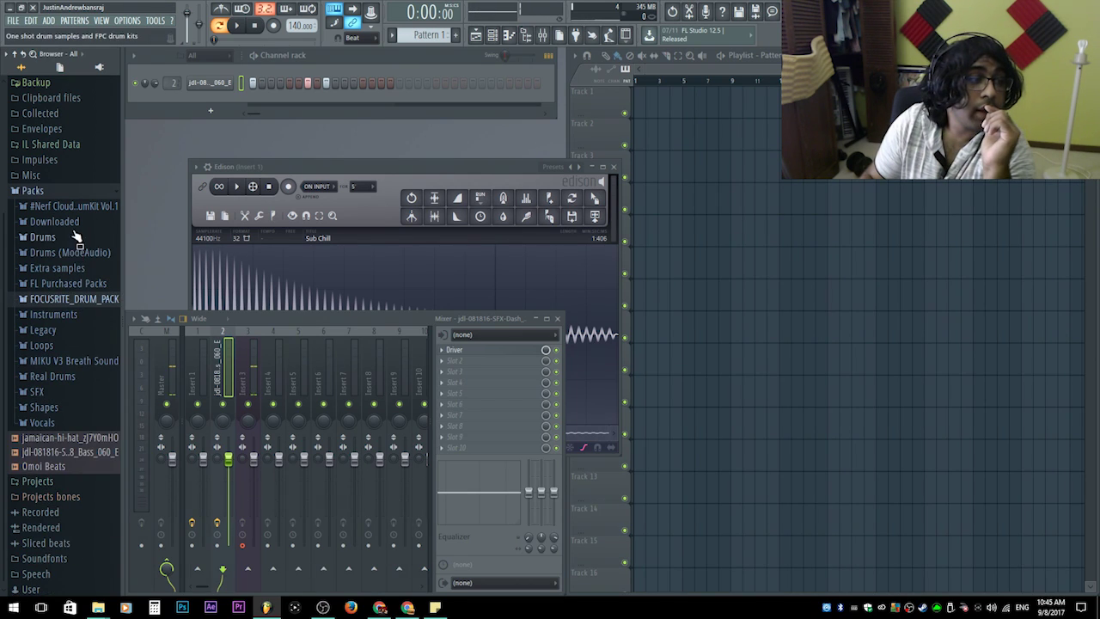
- Expand FL Purchased Packs, then Dream Pads, then the Chaos-06 folder
left_click(71, 286)
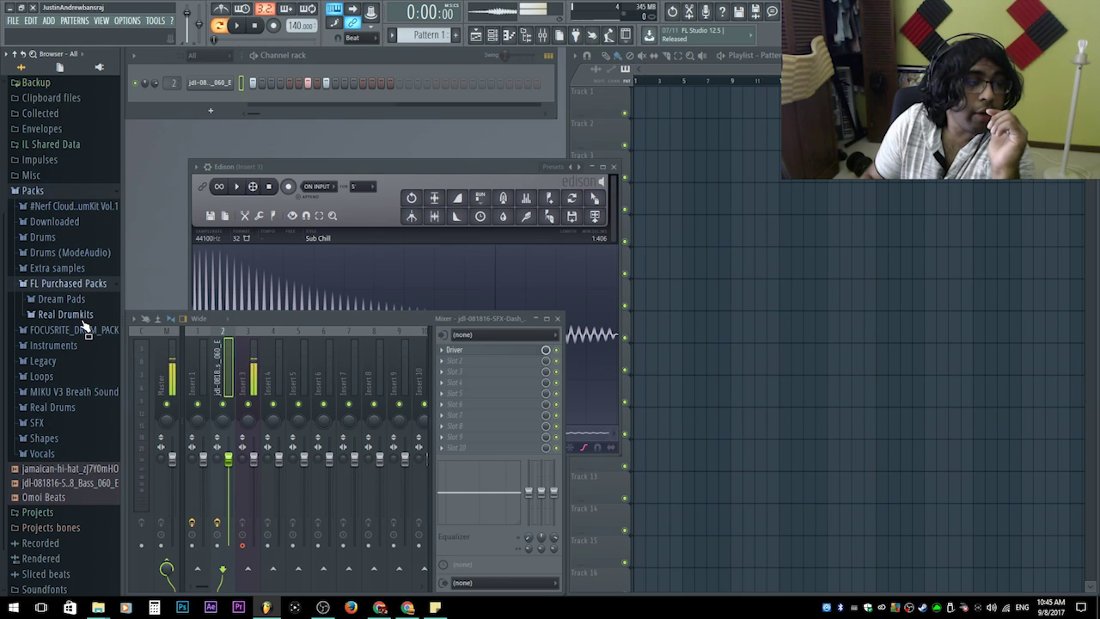
left_click(87, 299)
scroll(85, 310, "down", 5)
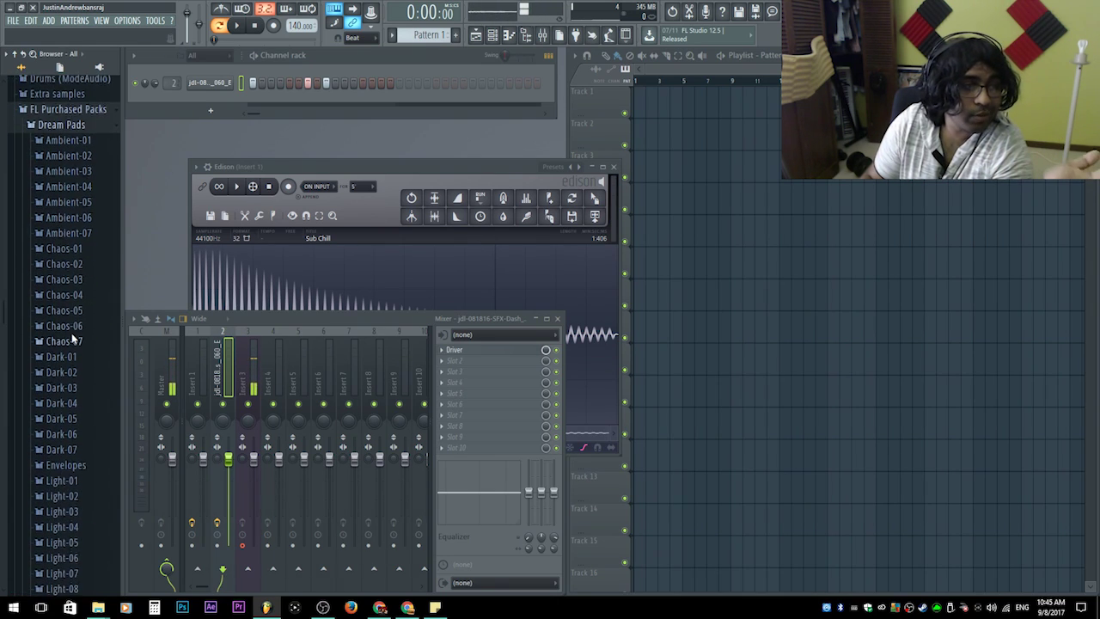
left_click(81, 323)
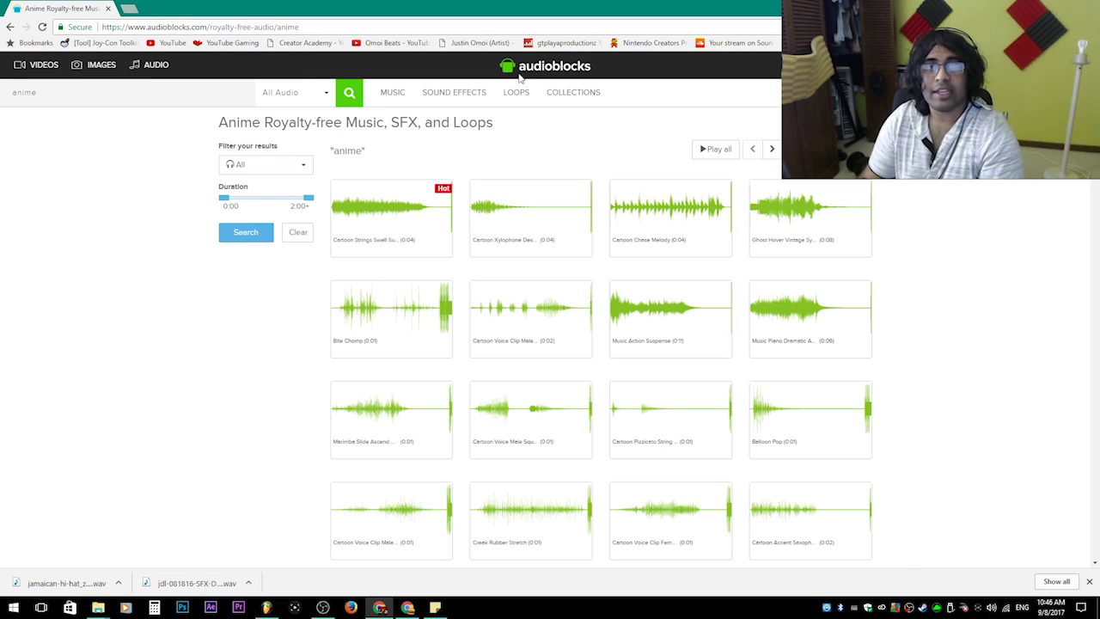
- Open the audio type filter, close it unchanged, and dismiss a stray menu and selection
left_click(324, 95)
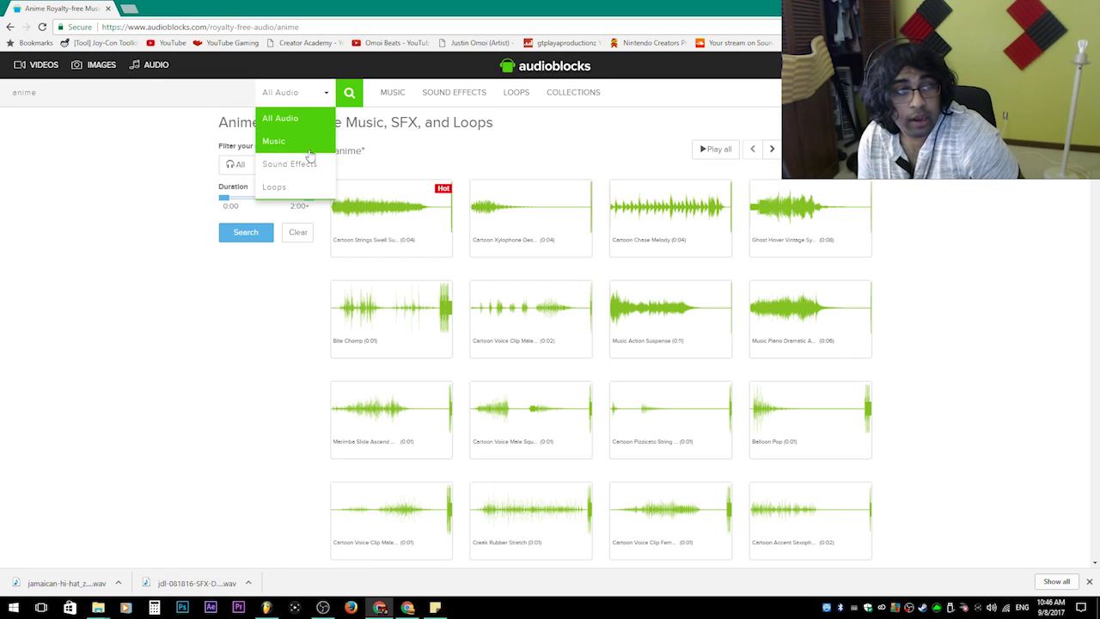
left_click(153, 229)
left_click_drag(140, 189, 146, 160)
right_click(146, 160)
left_click(151, 163)
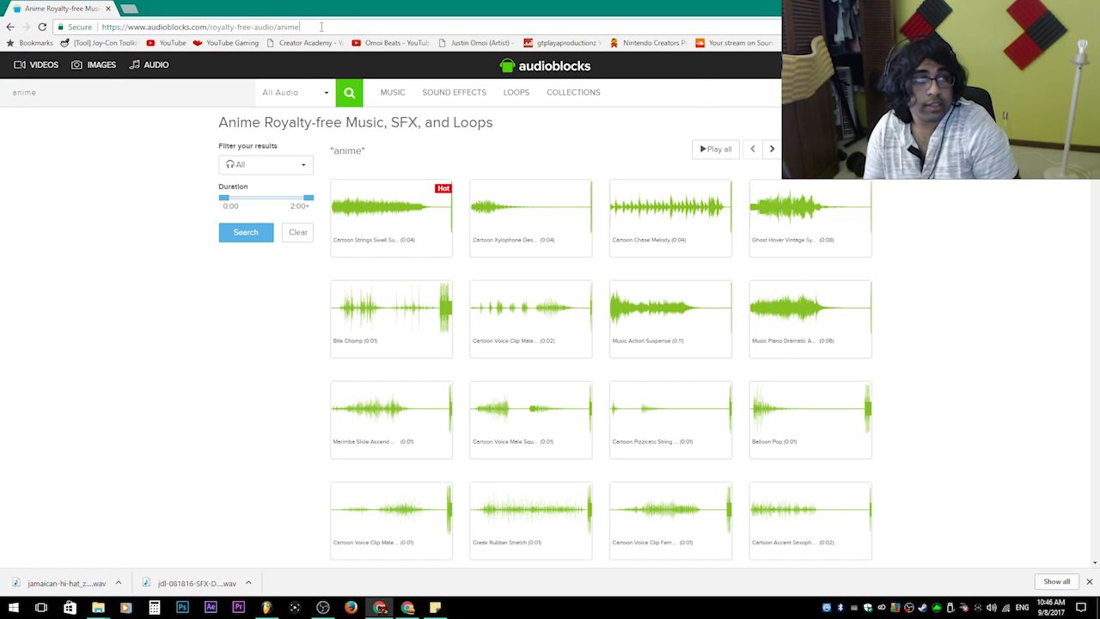
- Replace '/royalty-free-audio/anime' in the AudioBlocks address with '/' and load the page
left_click(322, 26)
left_click(322, 27)
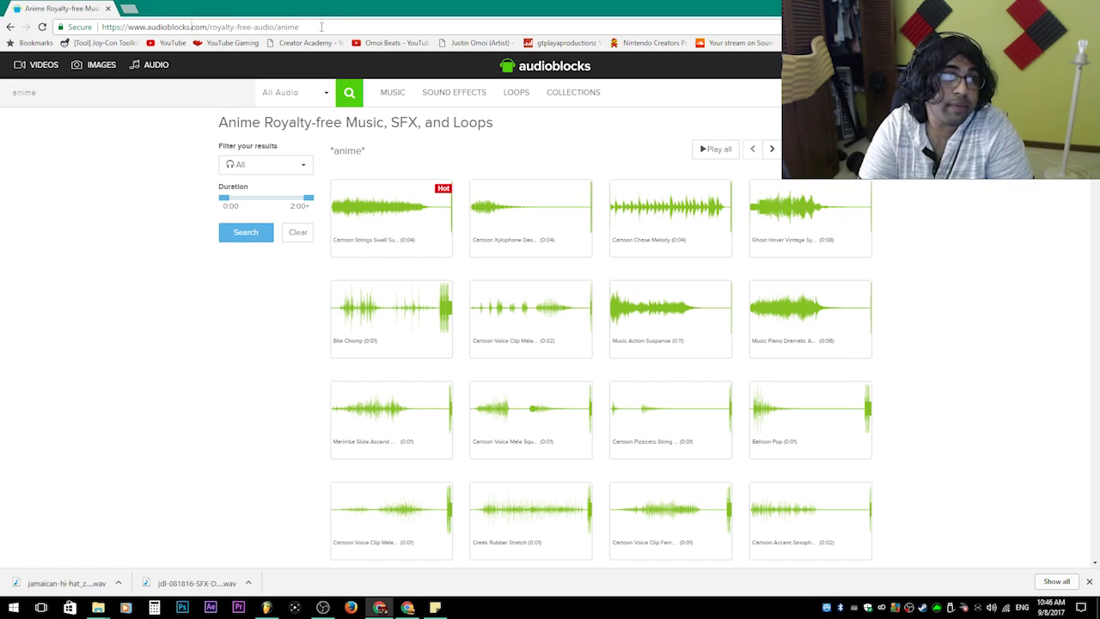
key("Delete")
key("Delete")
key("Delete")
key("Delete")
key("Delete")
key("Delete")
key("Delete")
key("Delete")
key("Delete")
key("Delete")
key("Delete")
key("Delete")
key("Delete")
key("Delete")
key("Delete")
key("Delete")
key("Delete")
key("Delete")
key("Delete")
key("Delete")
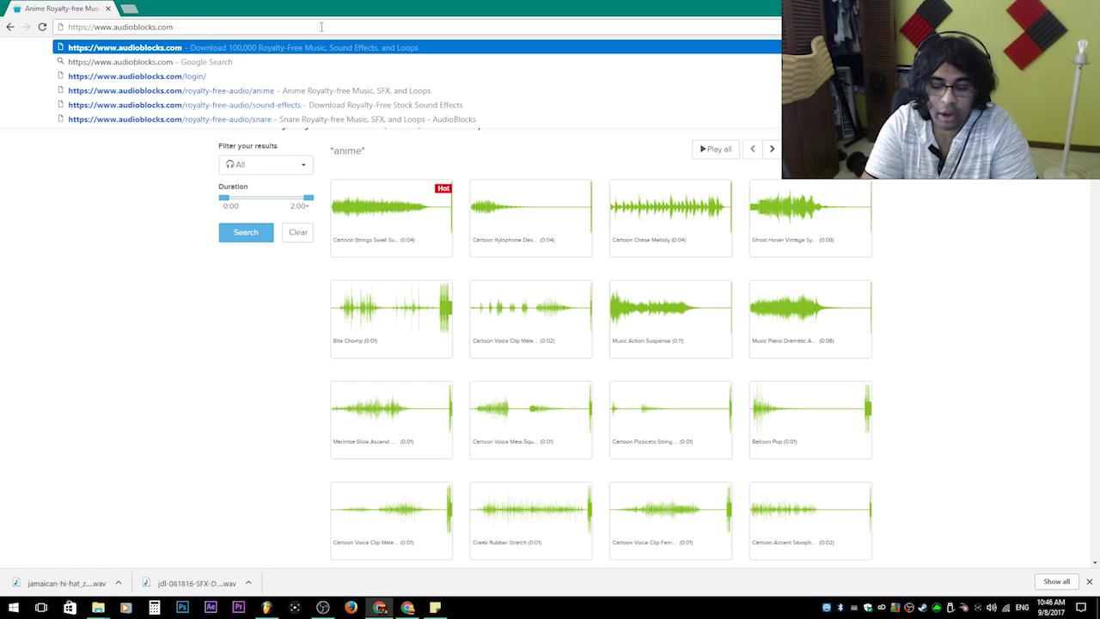
type("/you")
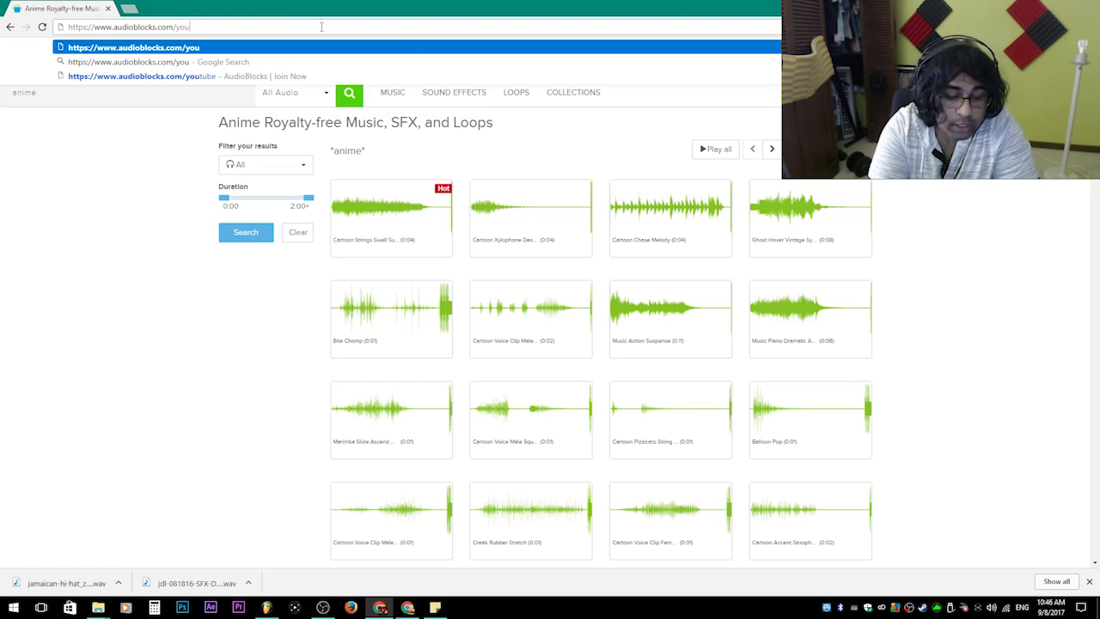
key("Return")
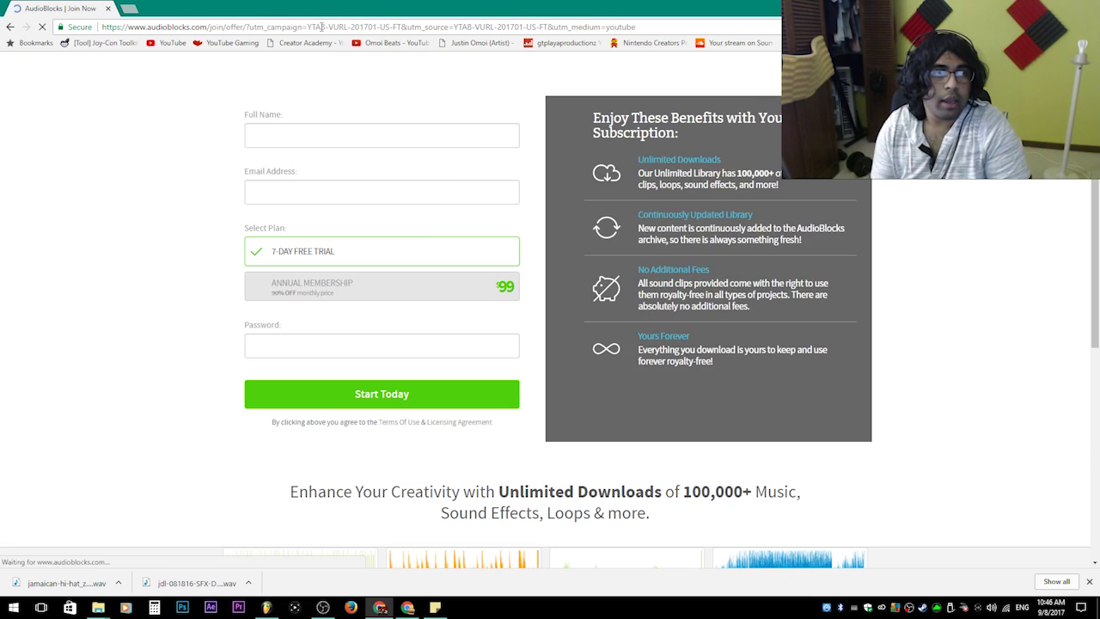